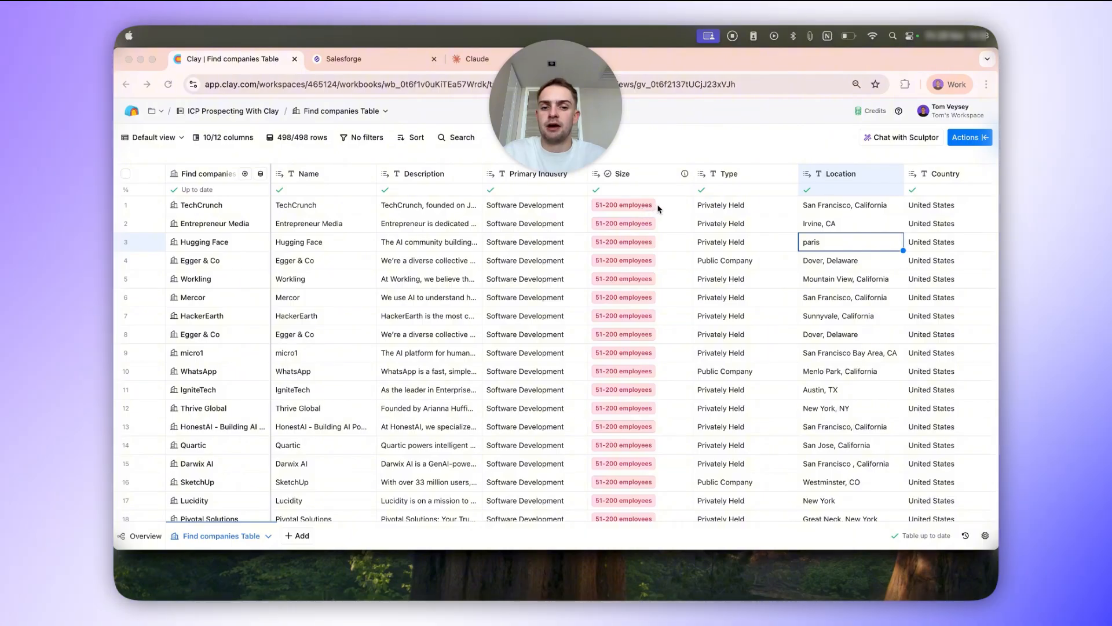
Search the available actions for "headcount growth" and open the Find Company Headcount Growth enrichment.
{"action": "scroll", "coordinate": [659, 209], "scroll_direction": "down", "scroll_amount": 10}
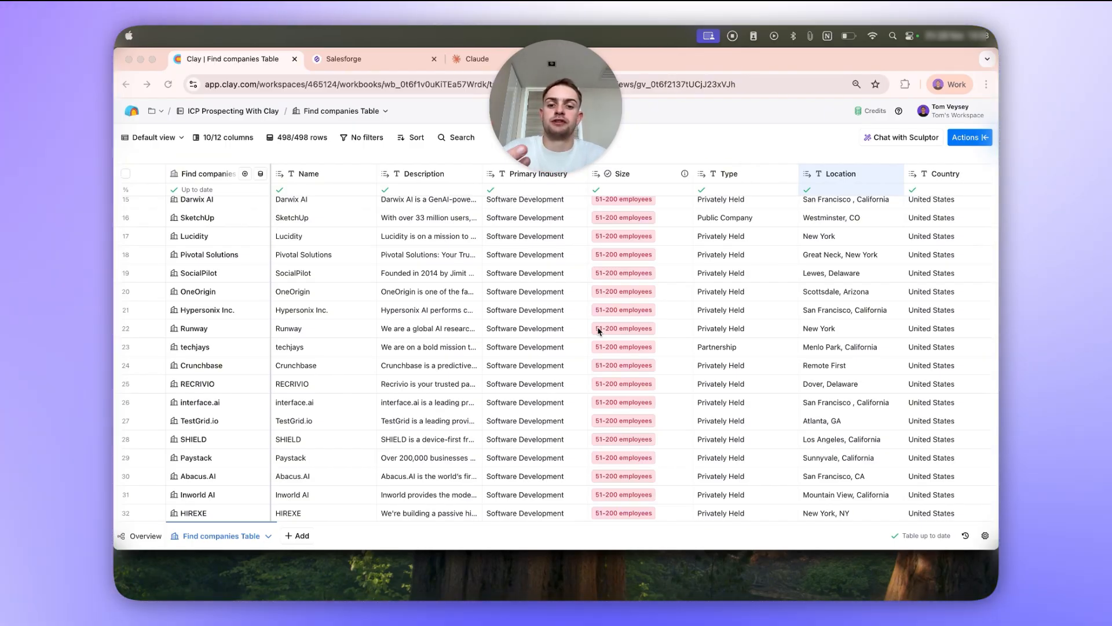
{"action": "left_click", "coordinate": [974, 140]}
{"action": "type", "text": "headcount growth"}
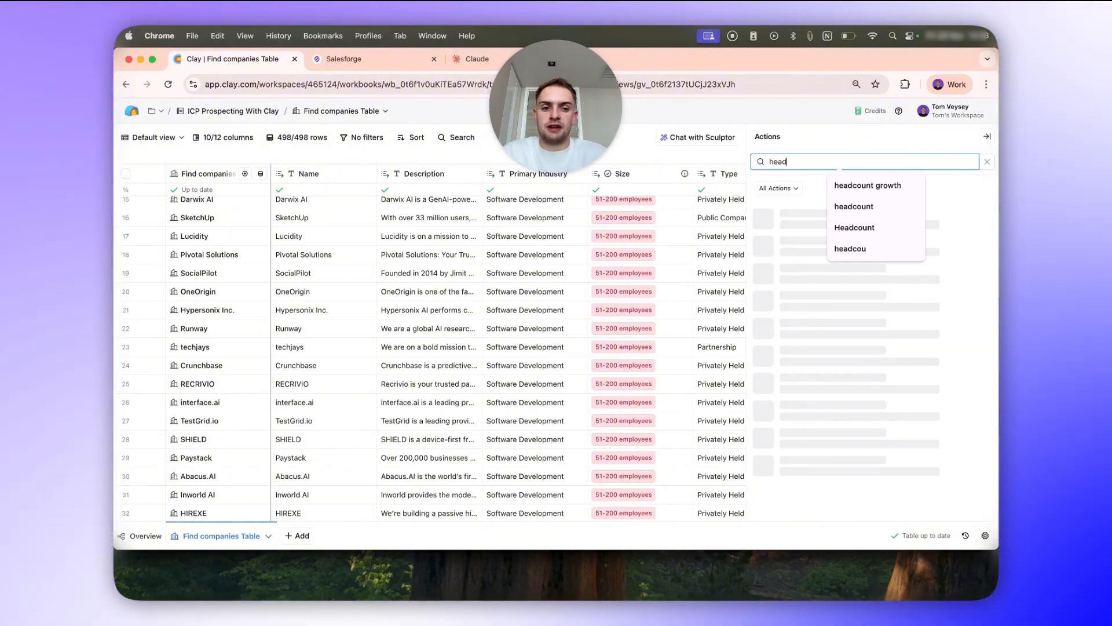
{"action": "left_click", "coordinate": [892, 193]}
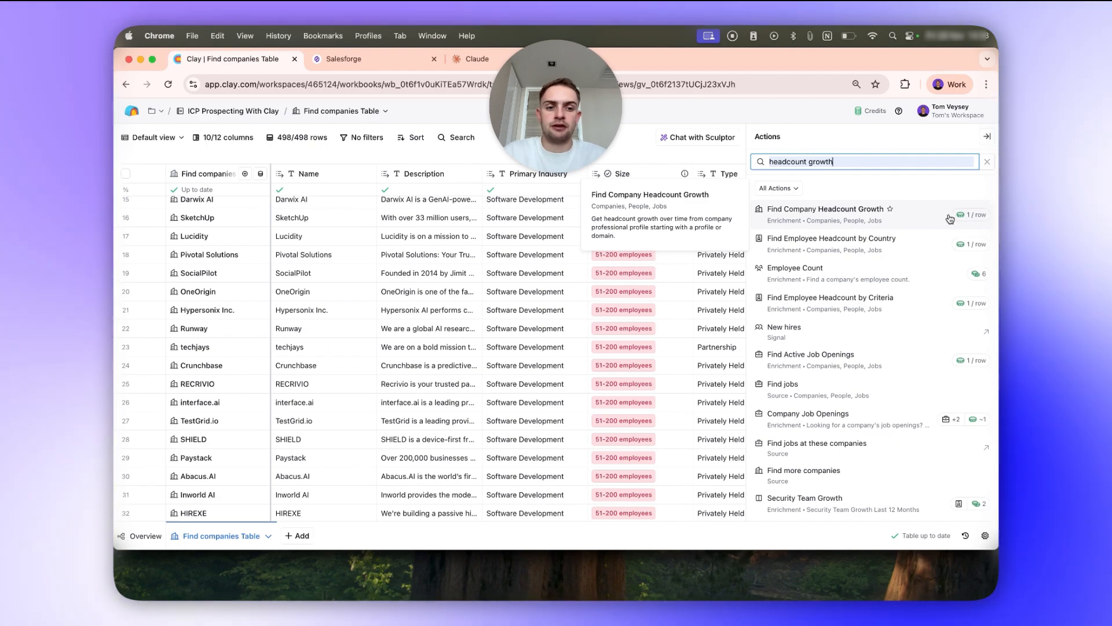
{"action": "left_click", "coordinate": [950, 217]}
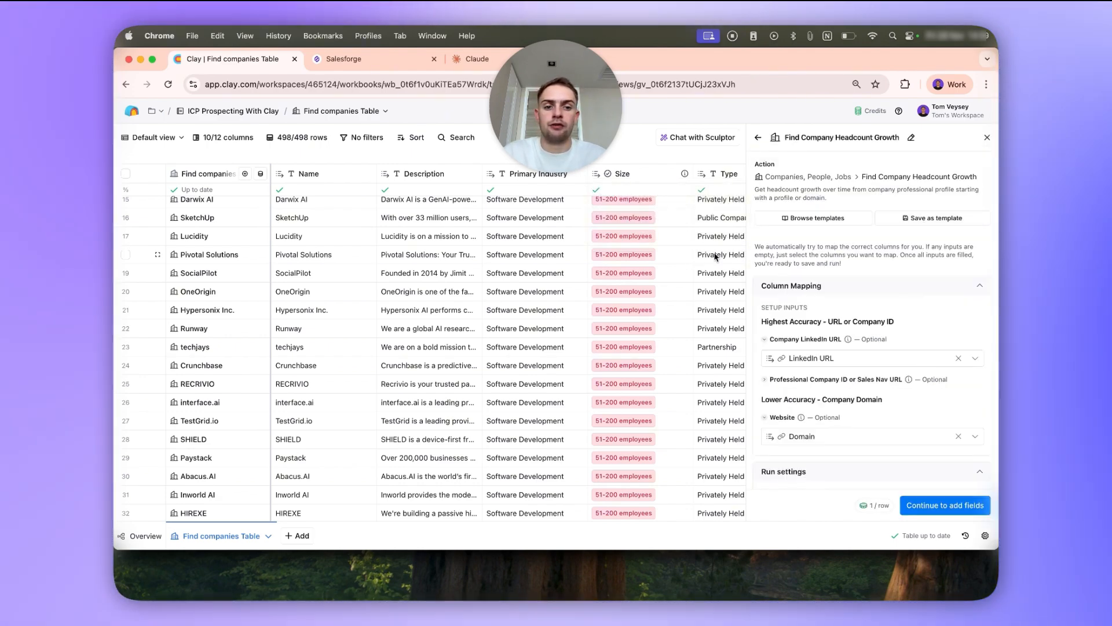
Keep the LinkedIn URL and Domain mapping, select only Percent Employee Growth Over Last 12 Months as output, and save without running.
{"action": "scroll", "coordinate": [811, 278], "scroll_direction": "down", "scroll_amount": 3}
{"action": "mouse_move", "coordinate": [764, 262]}
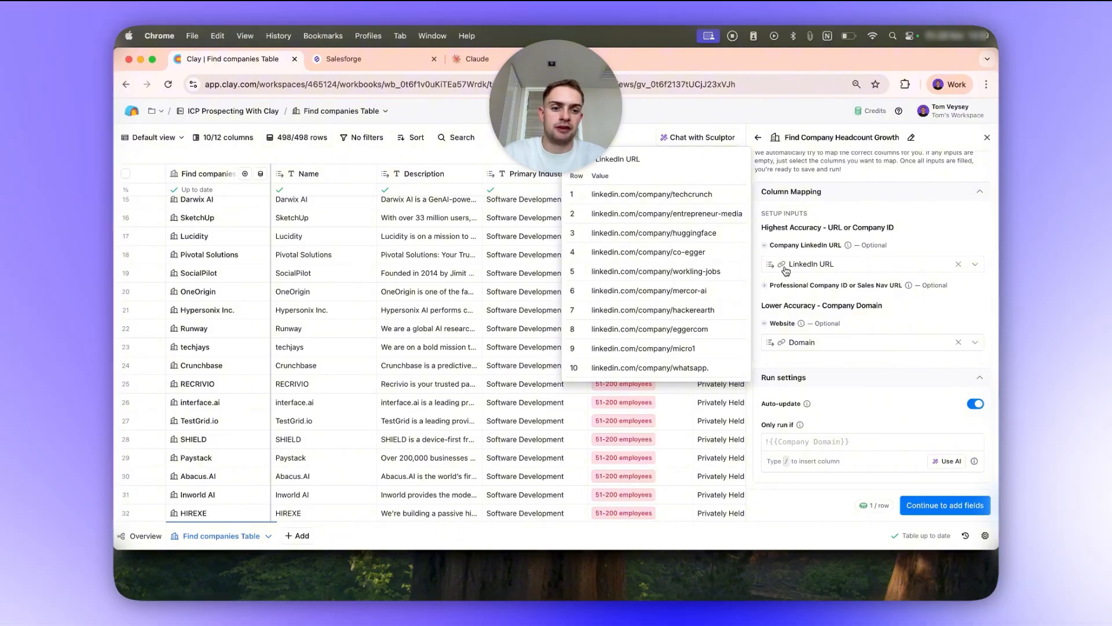
{"action": "mouse_move", "coordinate": [802, 344]}
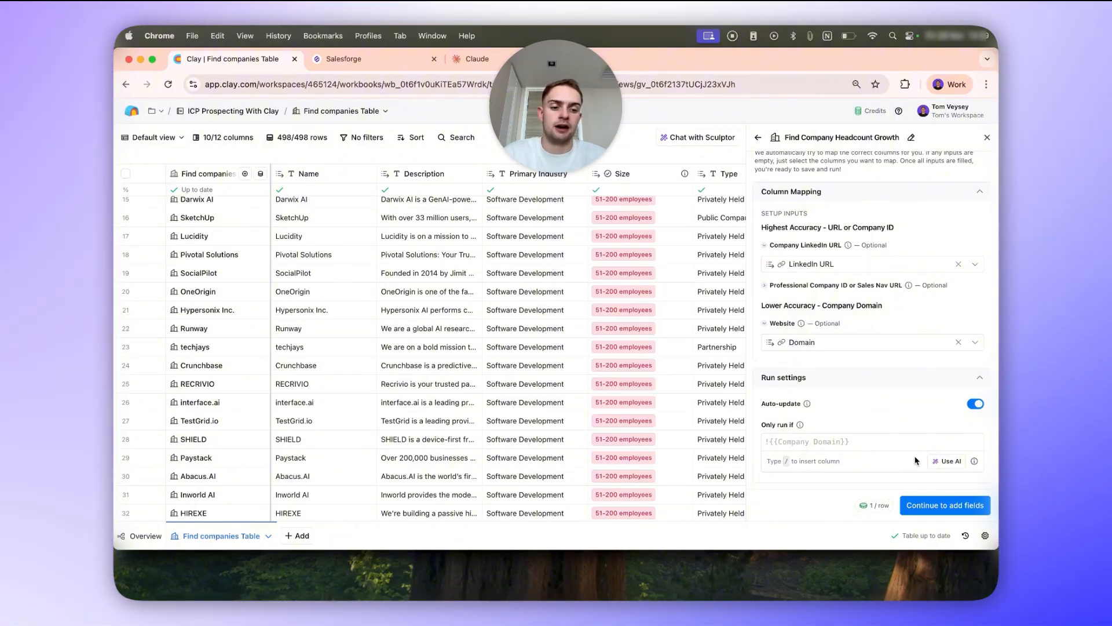
{"action": "left_click", "coordinate": [945, 505]}
{"action": "left_click", "coordinate": [931, 286]}
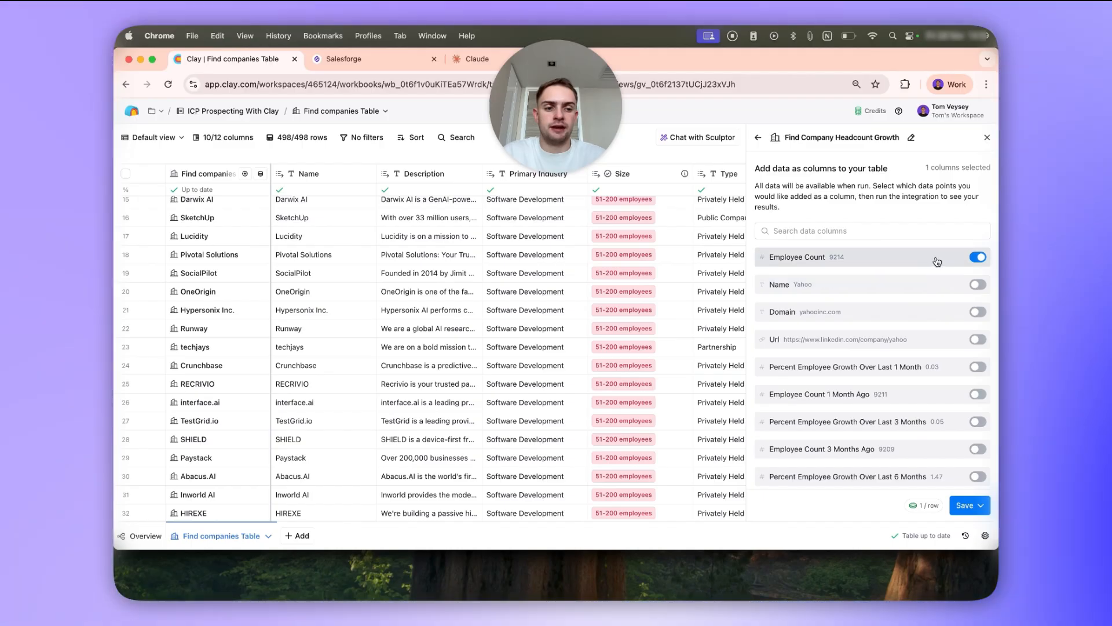
{"action": "left_click", "coordinate": [936, 260]}
{"action": "scroll", "coordinate": [937, 261], "scroll_direction": "down", "scroll_amount": 3}
{"action": "left_click", "coordinate": [948, 400]}
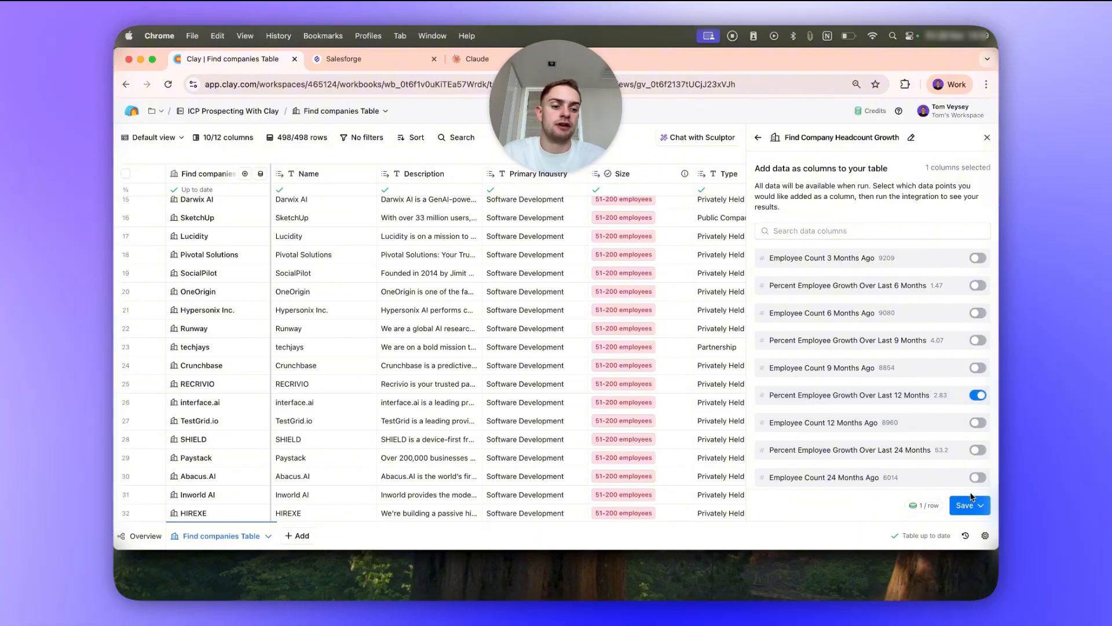
{"action": "left_click", "coordinate": [980, 506]}
{"action": "left_click", "coordinate": [944, 429]}
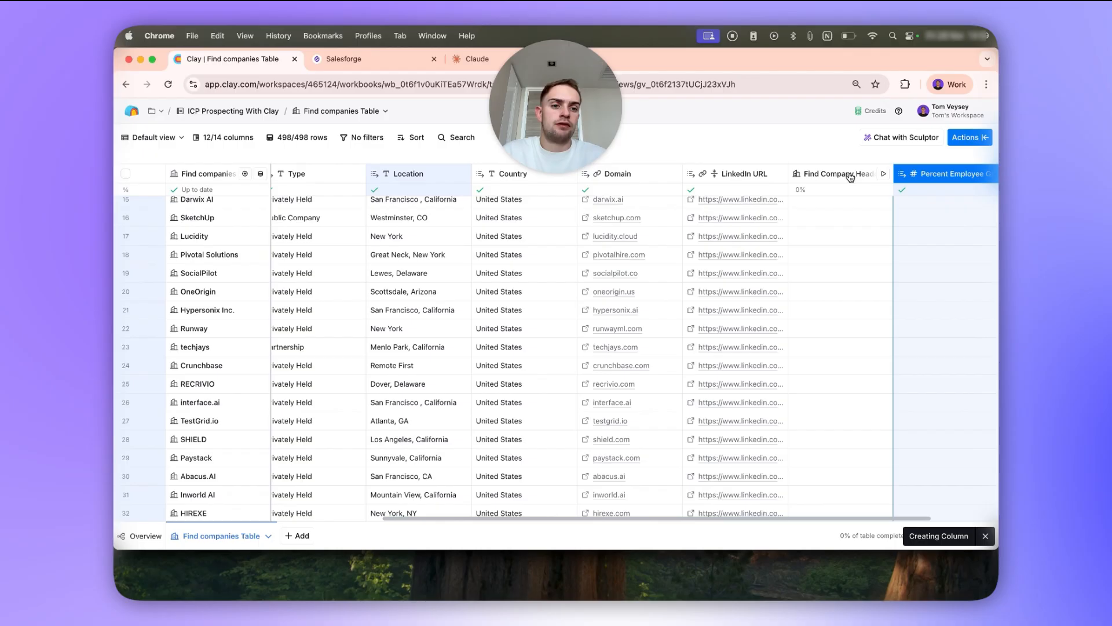
Run the Find Company Headcount Growth column on 100 rows.
{"action": "left_click", "coordinate": [850, 175]}
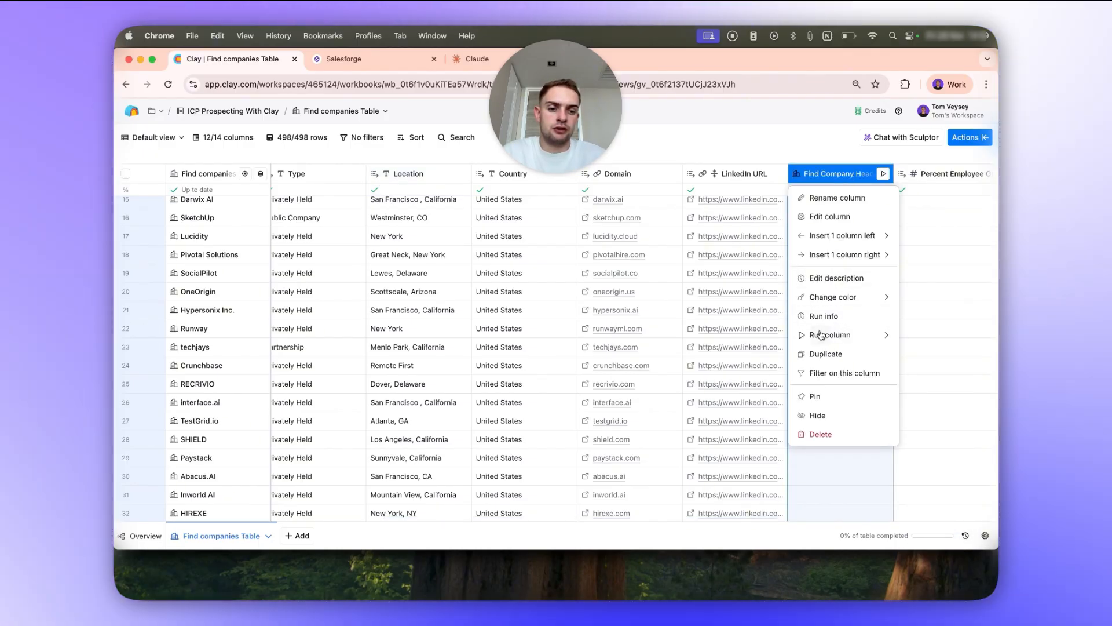
{"action": "mouse_move", "coordinate": [821, 334]}
{"action": "left_click", "coordinate": [762, 348]}
{"action": "left_click", "coordinate": [502, 254]}
{"action": "type", "text": "00"}
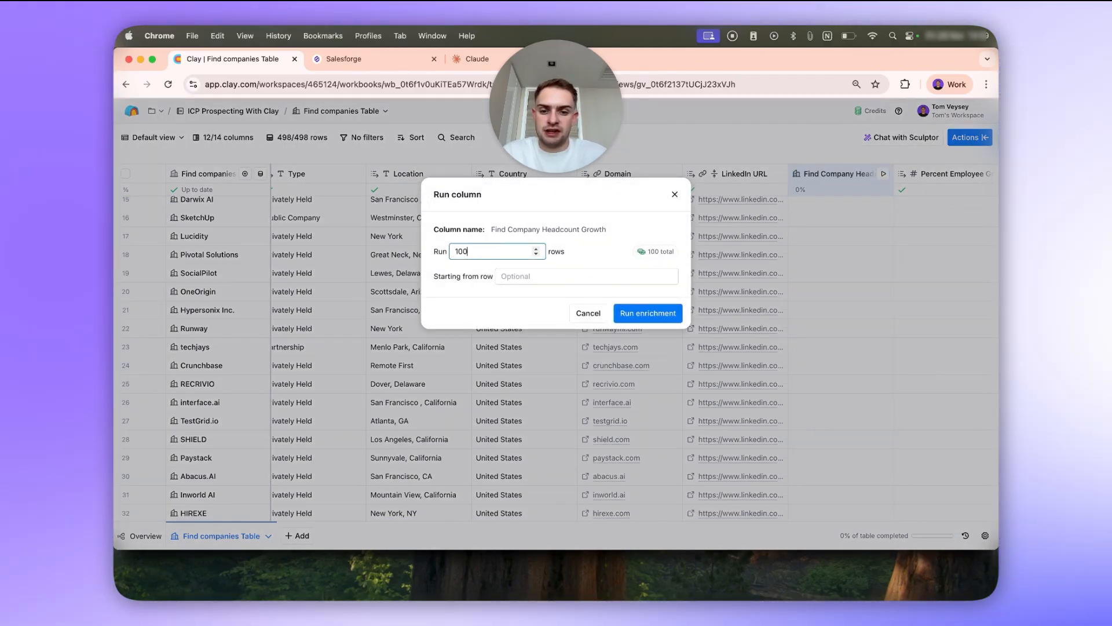
{"action": "left_click", "coordinate": [647, 313]}
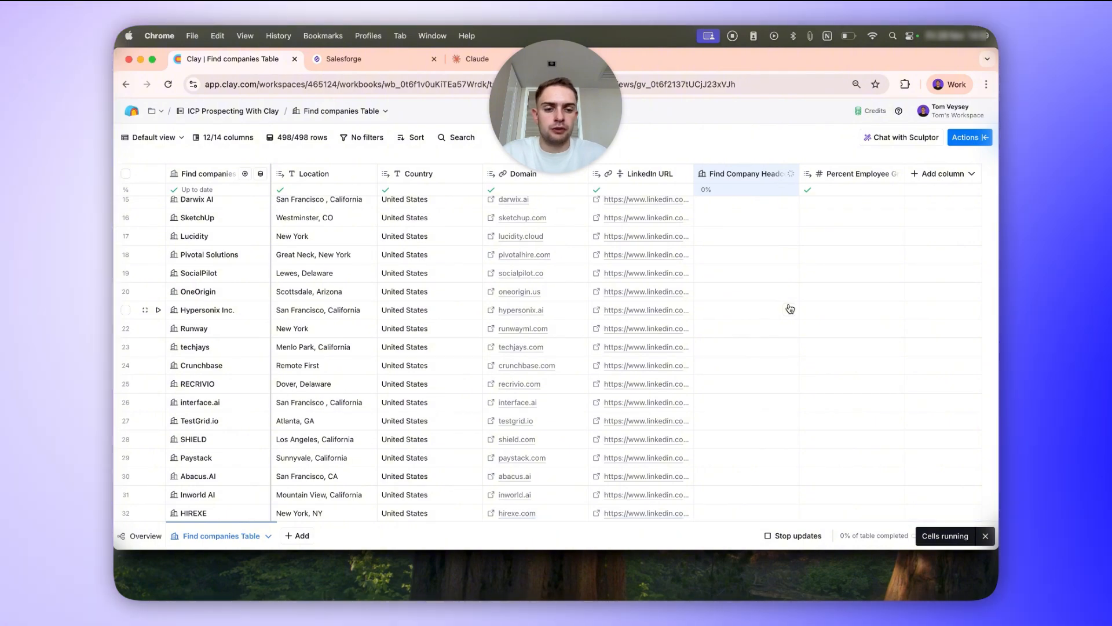
Add a checkbox column at the end of the table and rename it "high HC growth".
{"action": "scroll", "coordinate": [817, 227], "scroll_direction": "up", "scroll_amount": 3}
{"action": "scroll", "coordinate": [816, 228], "scroll_direction": "up", "scroll_amount": 5}
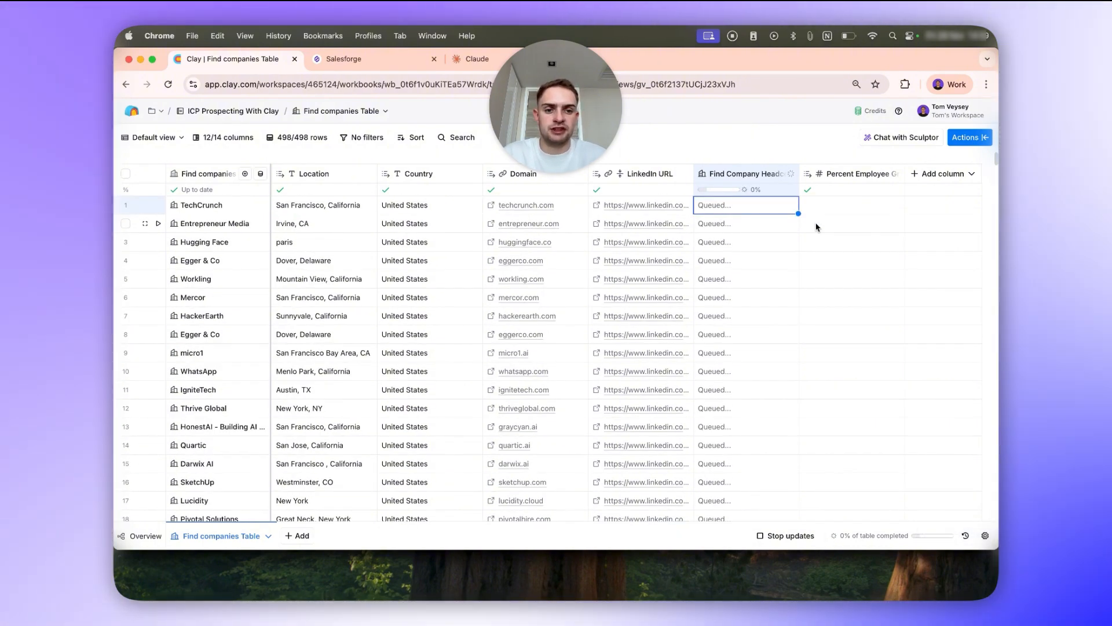
{"action": "left_click", "coordinate": [918, 174]}
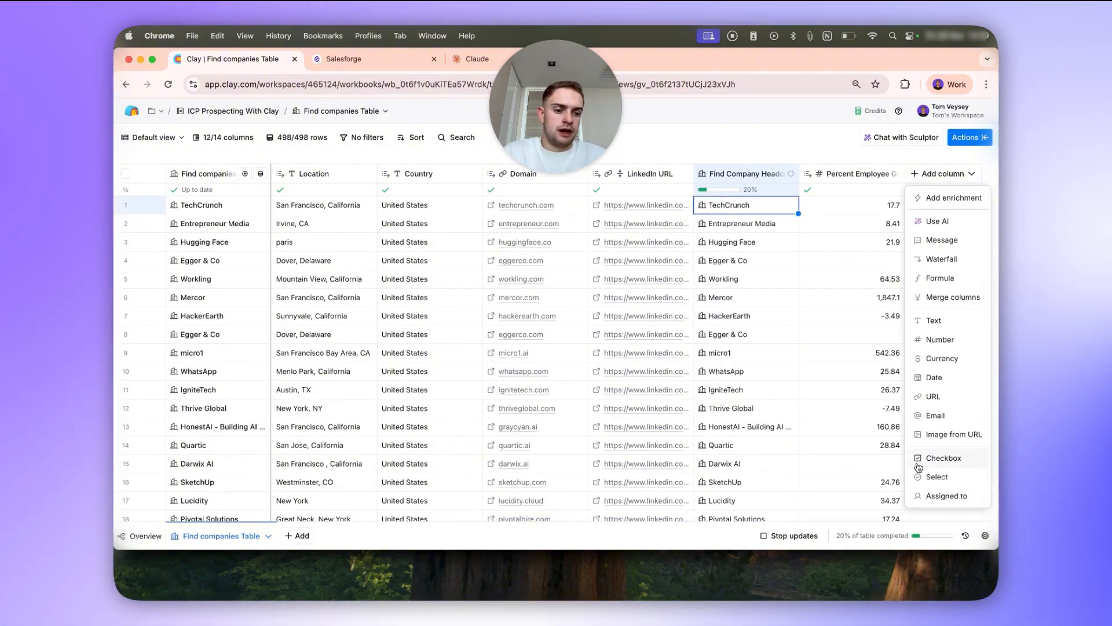
{"action": "left_click", "coordinate": [943, 457]}
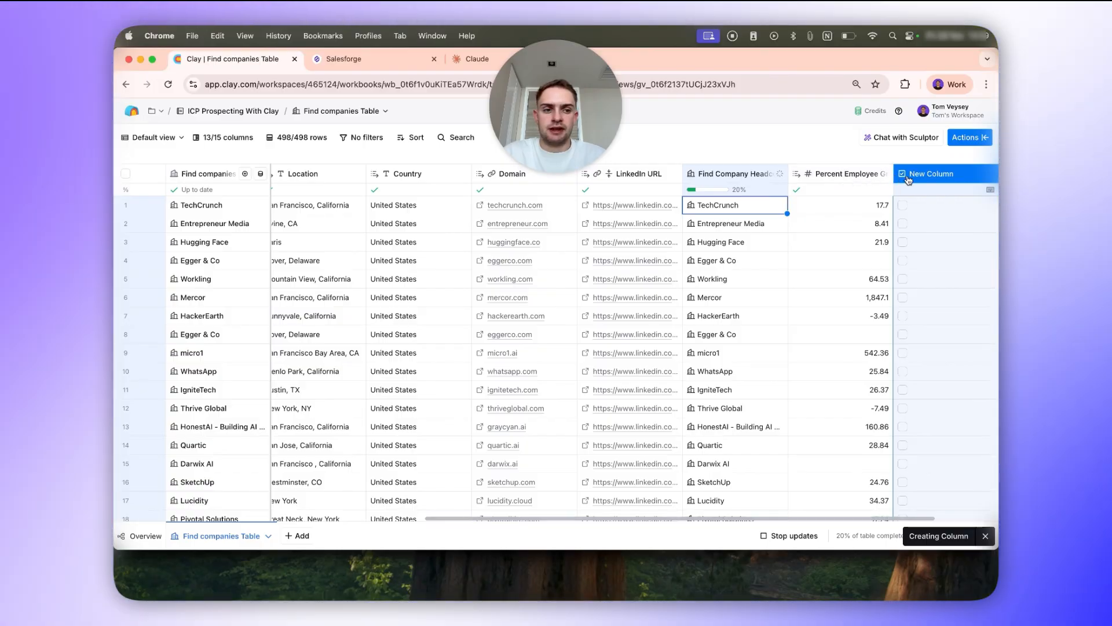
{"action": "left_click", "coordinate": [929, 174]}
{"action": "left_click", "coordinate": [919, 216]}
{"action": "type", "text": "high HC growth"}
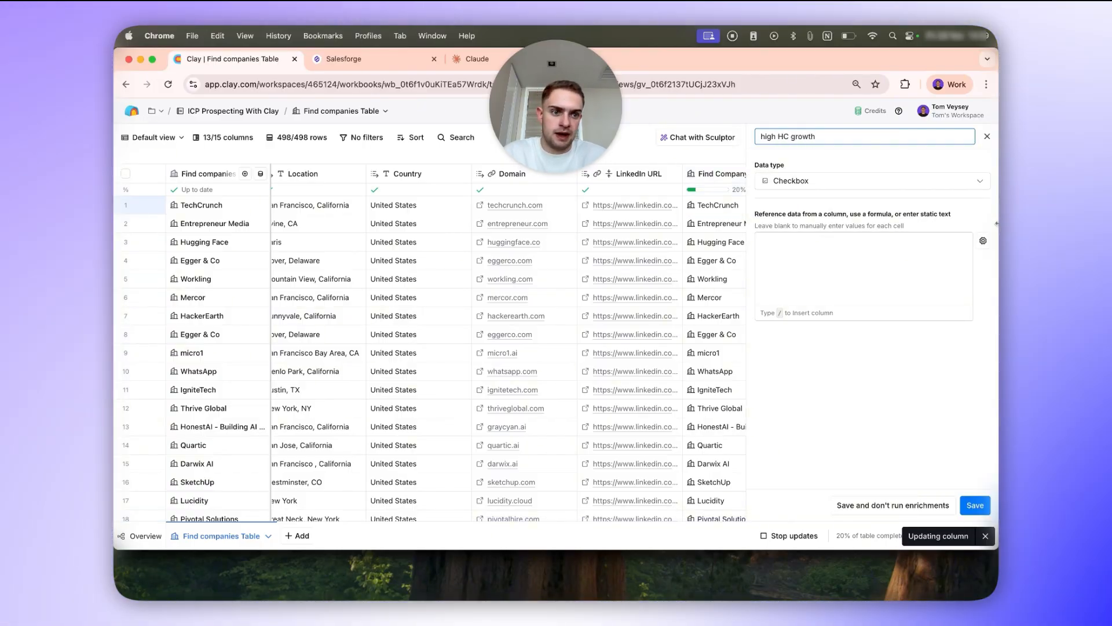
Generate an AI formula from "Check the box if" the Percent Employee Growth Over Last_12Months column "is higher than "10"".
{"action": "left_click", "coordinate": [936, 261]}
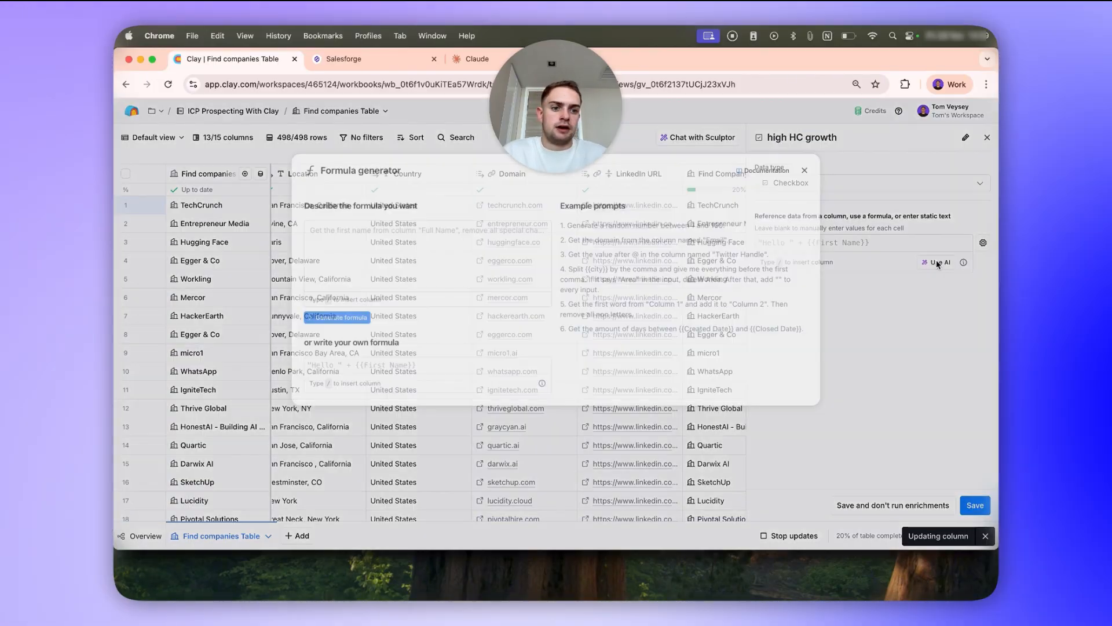
{"action": "type", "text": "Check the box if /12"}
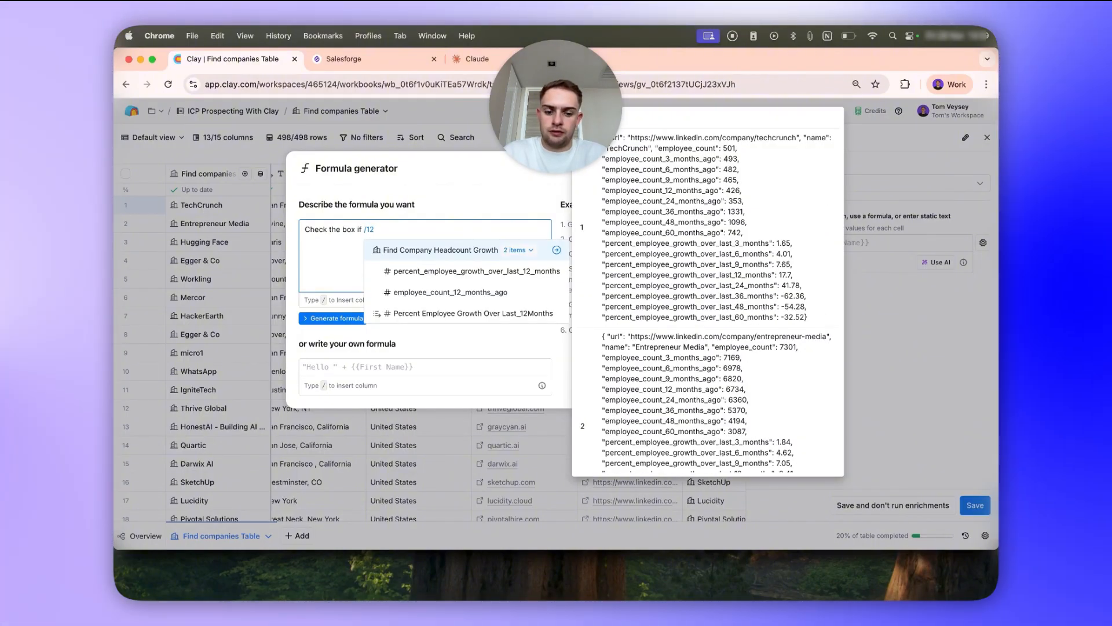
{"action": "left_click", "coordinate": [473, 313]}
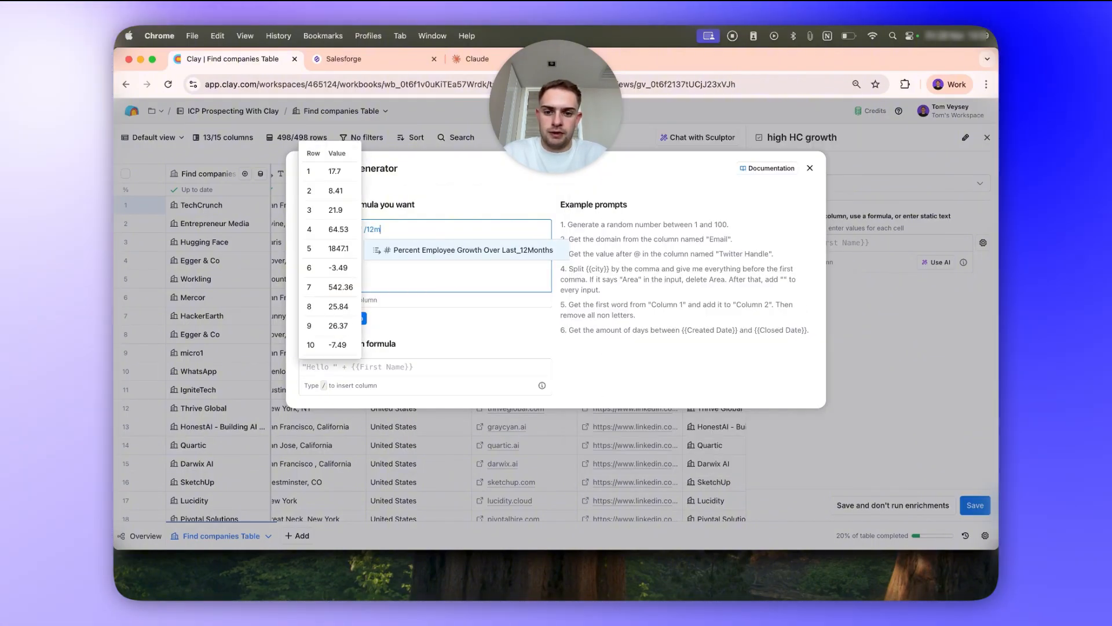
{"action": "type", "text": "is higher than \"10\""}
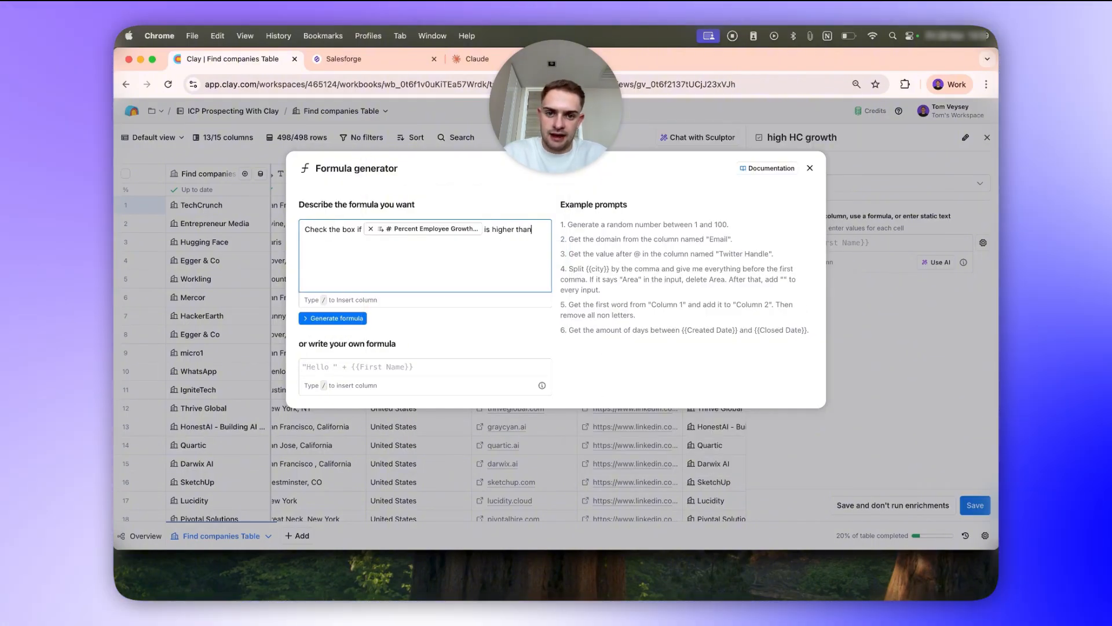
{"action": "left_click", "coordinate": [365, 318]}
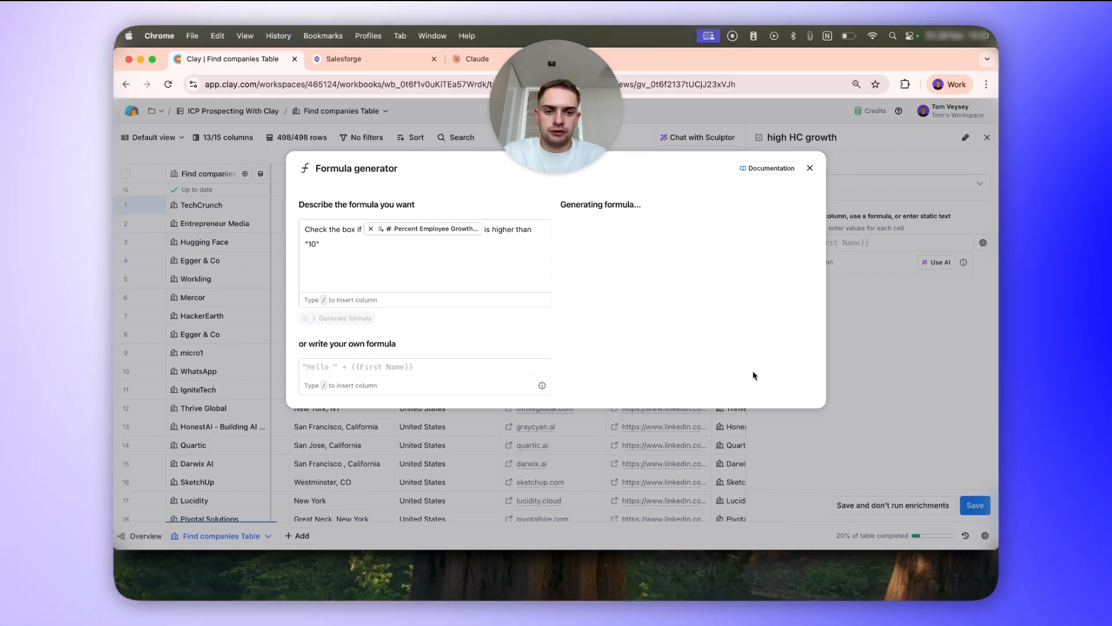
Reword the formula prompt to start with Print "true" if, regenerate it, and save the formula to the checkbox column.
{"action": "left_click_drag", "start_coordinate": [304, 211], "coordinate": [356, 212]}
{"action": "type", "text": "Print"}
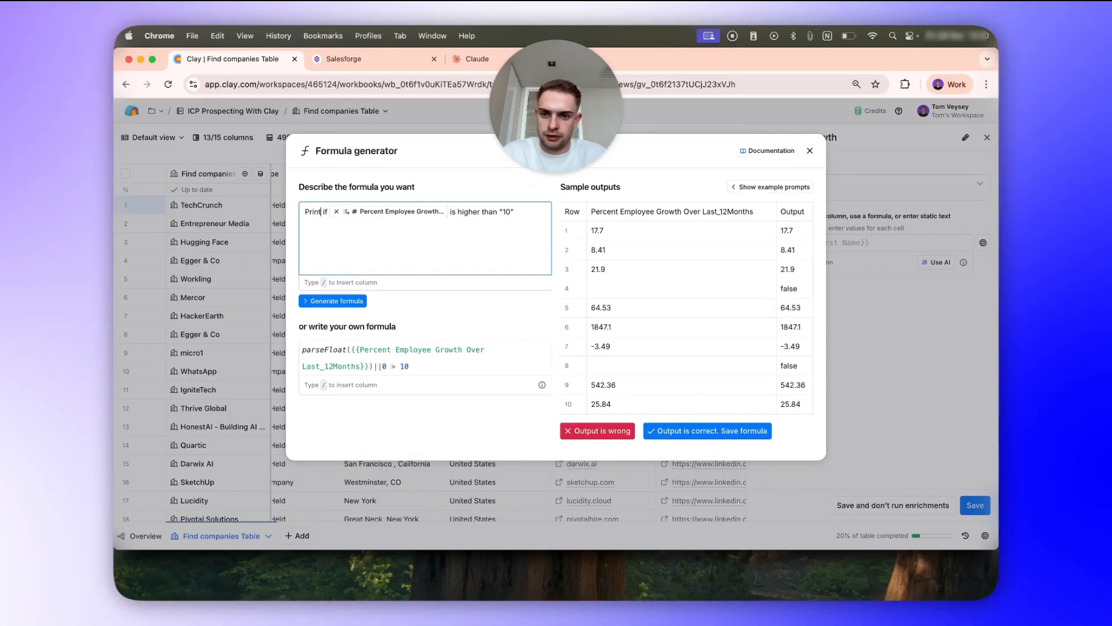
{"action": "type", "text": " \"true\""}
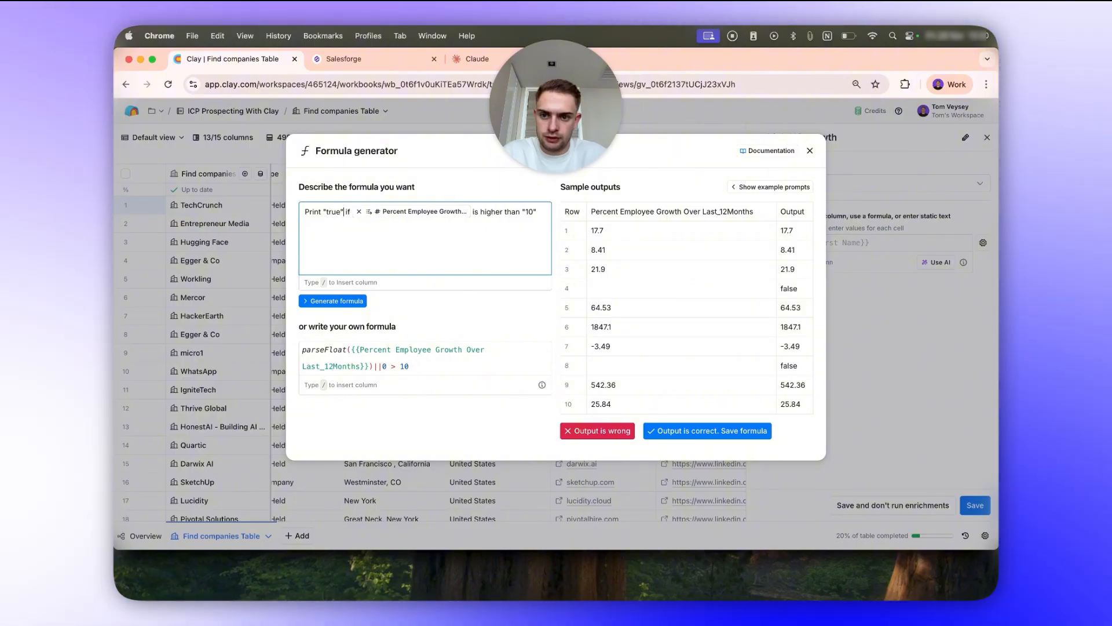
{"action": "key", "text": "Return"}
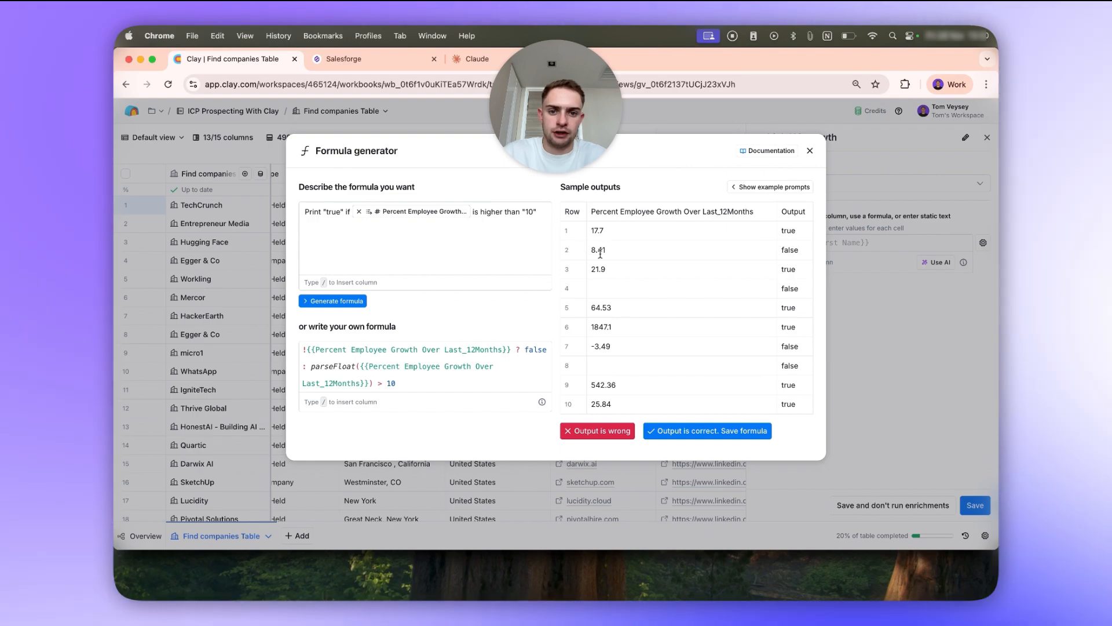
{"action": "left_click", "coordinate": [682, 432]}
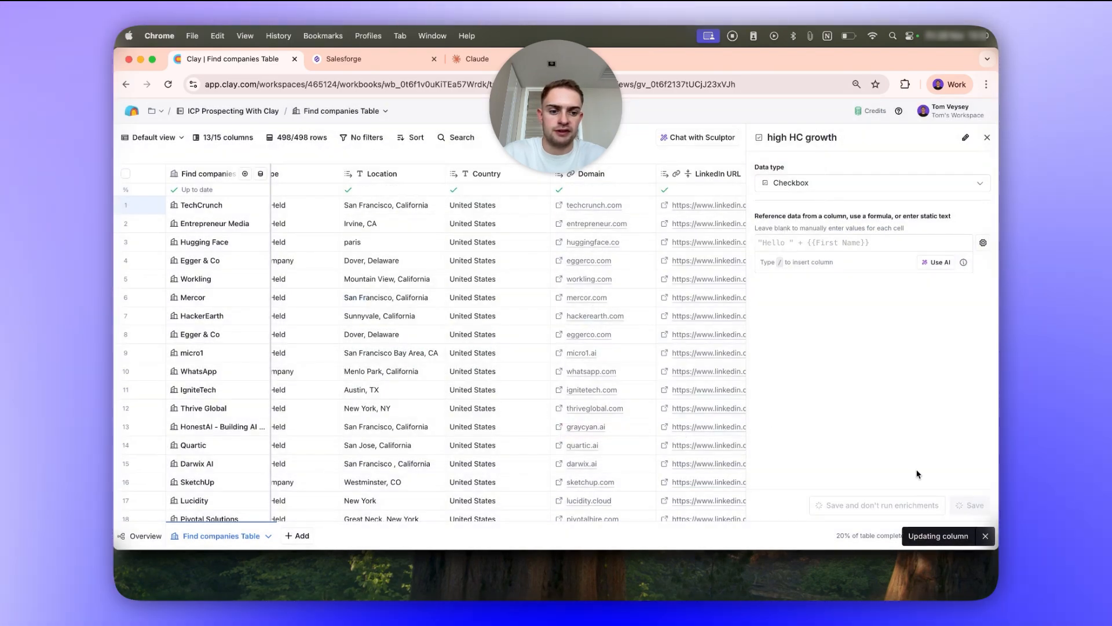
{"action": "scroll", "coordinate": [808, 237], "scroll_direction": "right", "scroll_amount": 5}
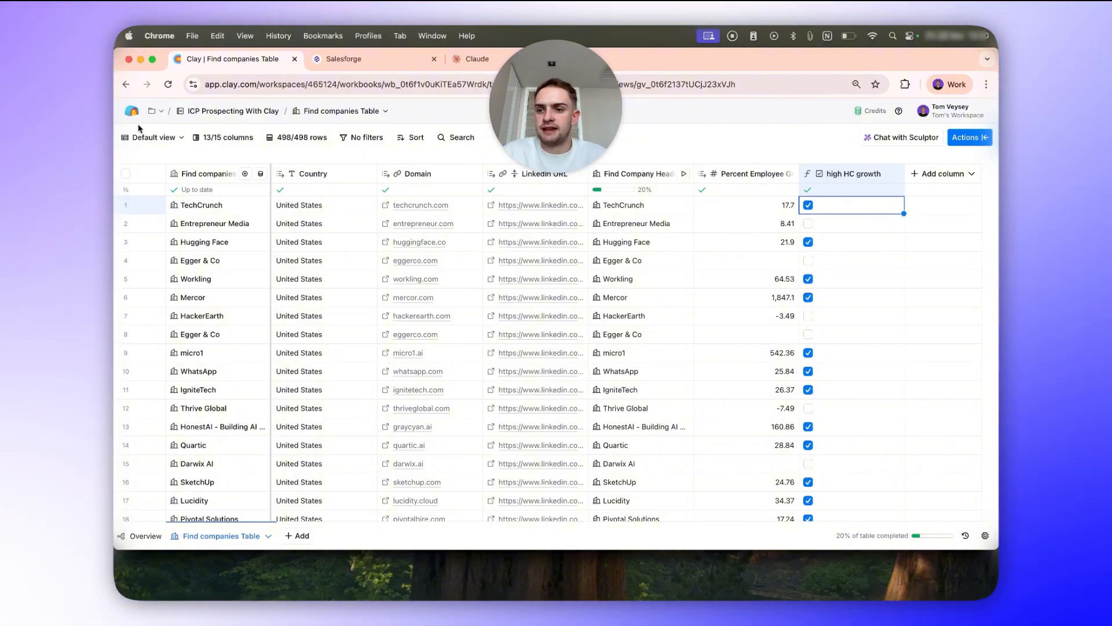
Switch to the "High HC Growth - Enrich for HubSpot" view and filter it to rows with high HC growth checked.
{"action": "left_click", "coordinate": [152, 137]}
{"action": "left_click", "coordinate": [205, 180]}
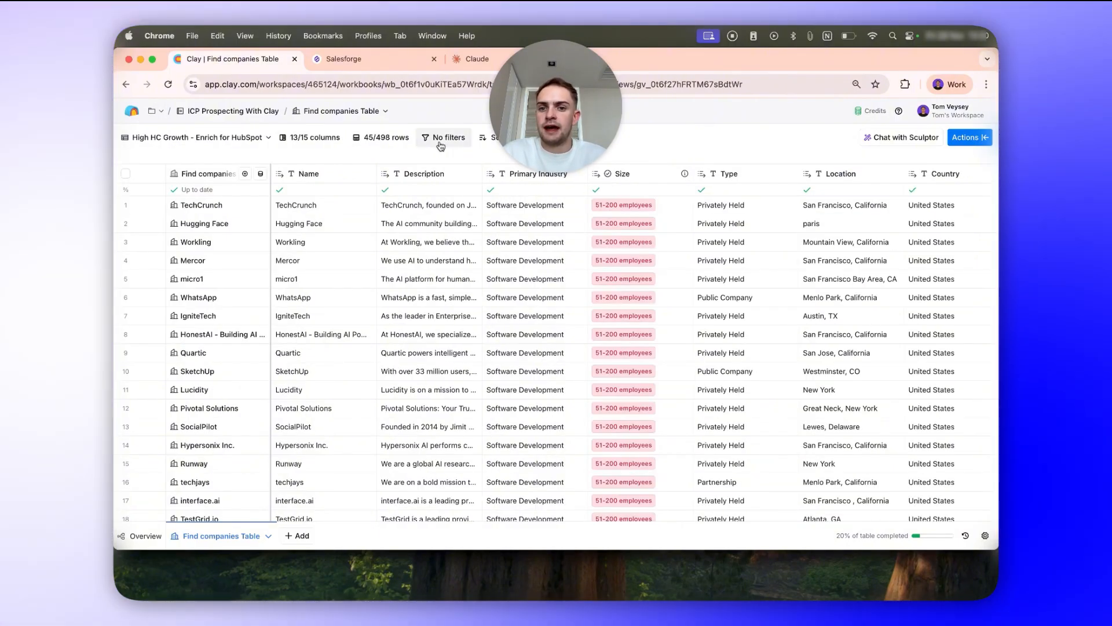
{"action": "left_click", "coordinate": [449, 137]}
{"action": "left_click", "coordinate": [368, 159]}
{"action": "left_click", "coordinate": [359, 165]}
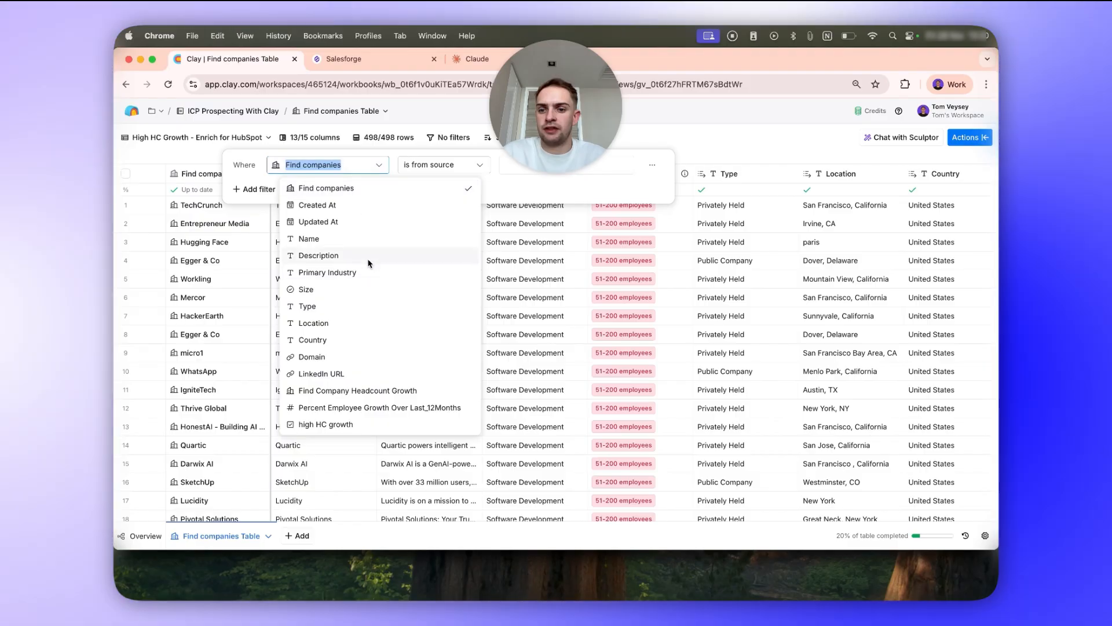
{"action": "left_click", "coordinate": [360, 424]}
{"action": "left_click", "coordinate": [846, 282]}
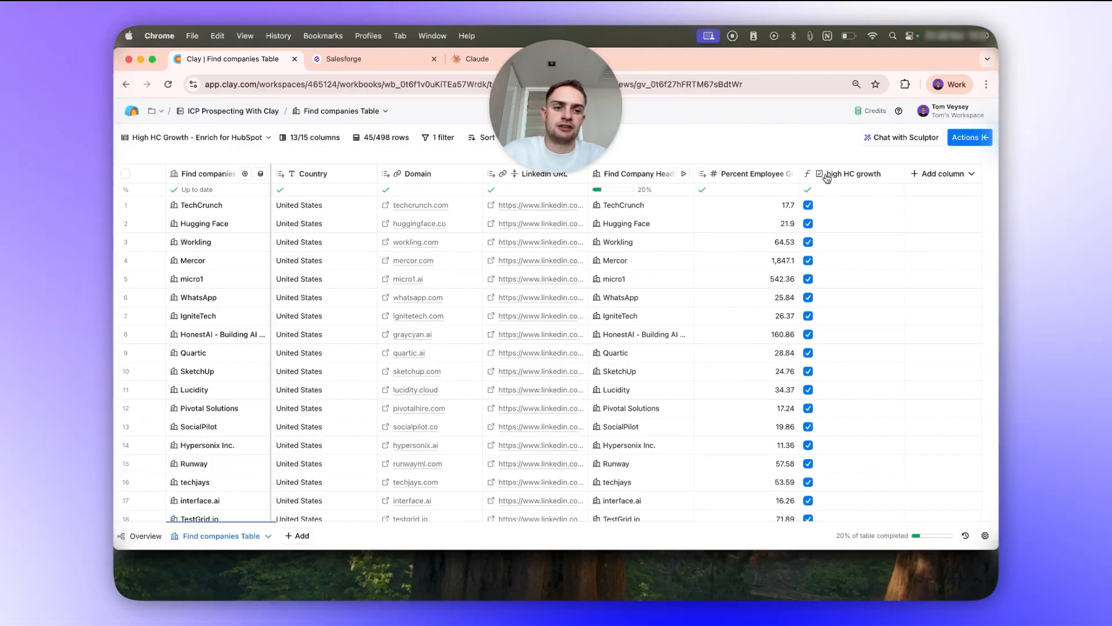
Hide the Find Company Headcount Growth, Percent Employee Growth and high HC growth columns together.
{"action": "left_click", "coordinate": [827, 173]}
{"action": "left_click", "coordinate": [656, 174], "text": "shift"}
{"action": "right_click", "coordinate": [656, 174]}
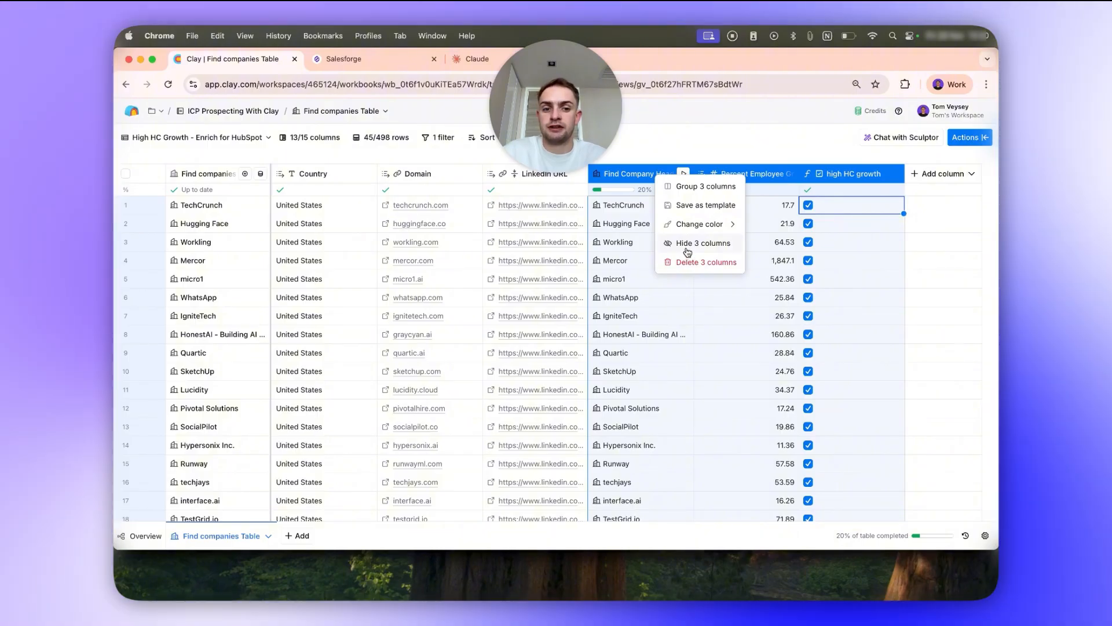
{"action": "left_click", "coordinate": [687, 250]}
Search the available actions for "builtwith" and open BuiltWith's Find technology stack enrichment settings.
{"action": "left_click", "coordinate": [969, 137]}
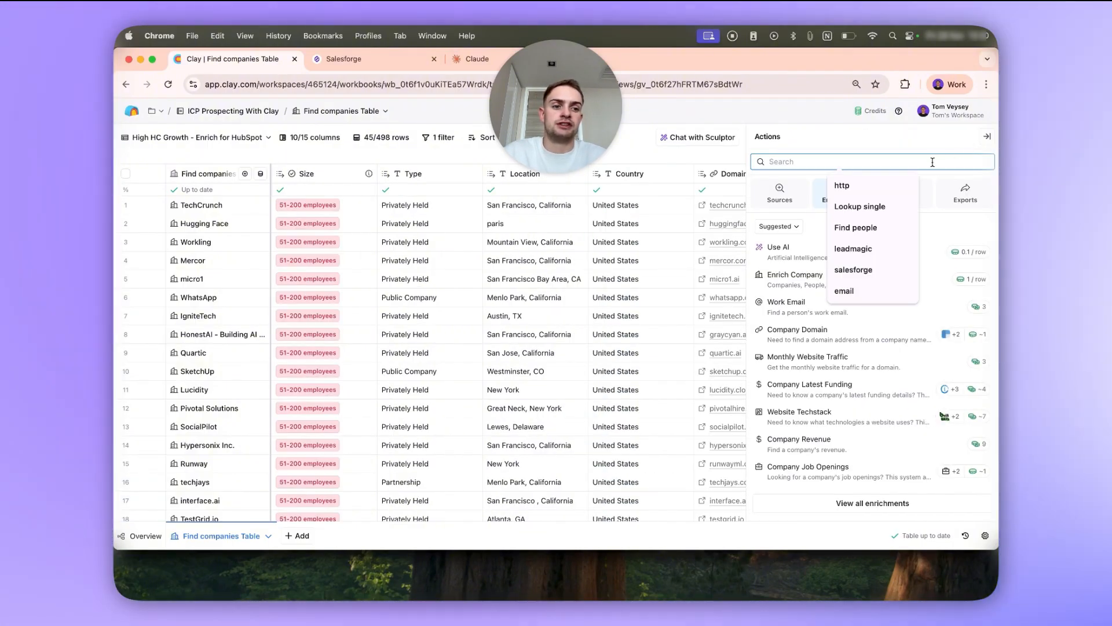
{"action": "type", "text": "buitlwith"}
{"action": "left_click", "coordinate": [850, 186]}
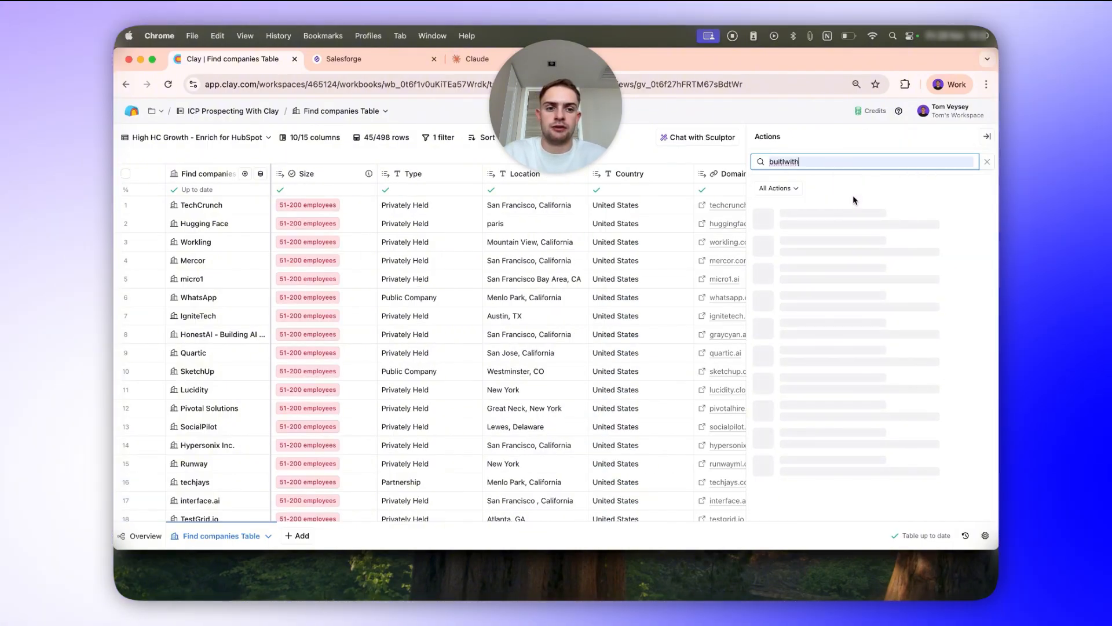
{"action": "key", "text": "BackSpace"}
{"action": "key", "text": "BackSpace"}
{"action": "key", "text": "BackSpace"}
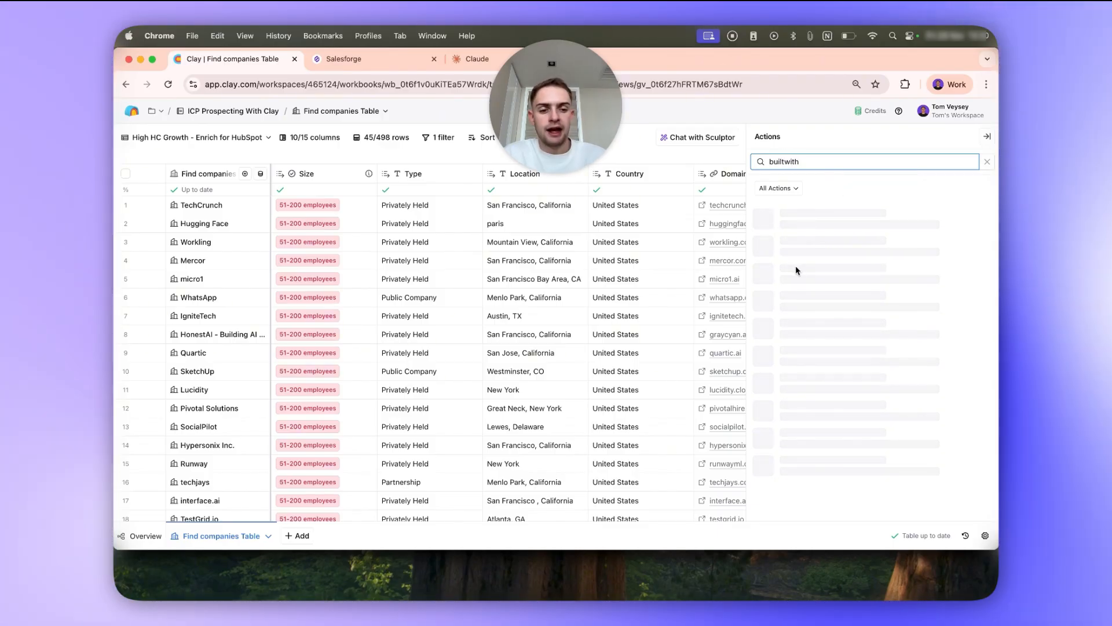
{"action": "left_click", "coordinate": [840, 241]}
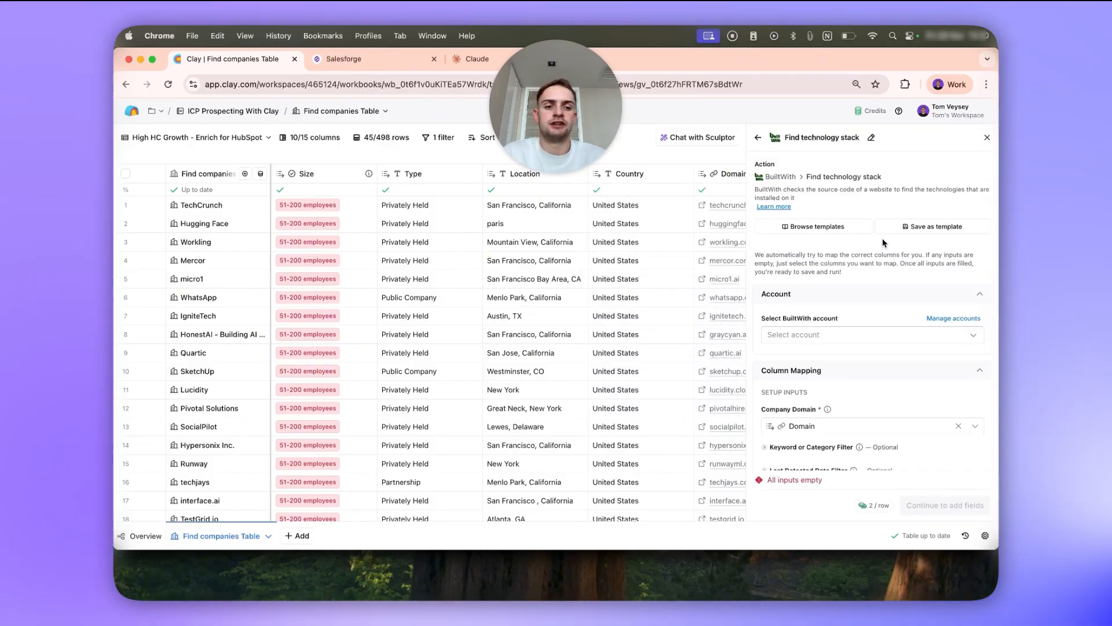
{"action": "scroll", "coordinate": [865, 394], "scroll_direction": "down", "scroll_amount": 5}
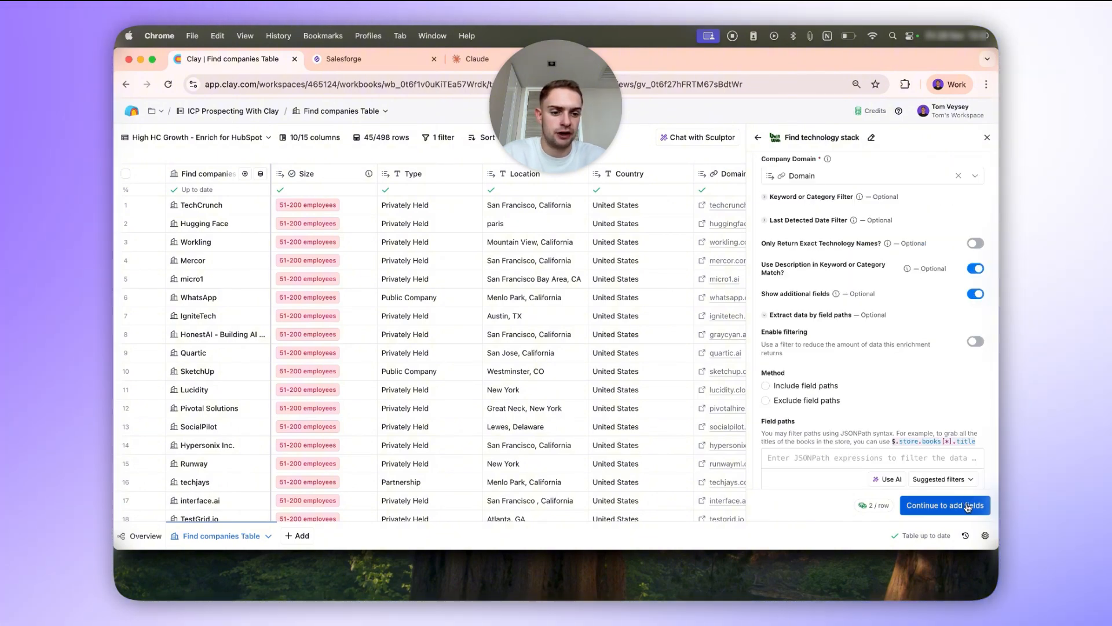
Generate and save a run condition for the technology stack enrichment: only run if high HC growth is checked.
{"action": "left_click", "coordinate": [891, 479]}
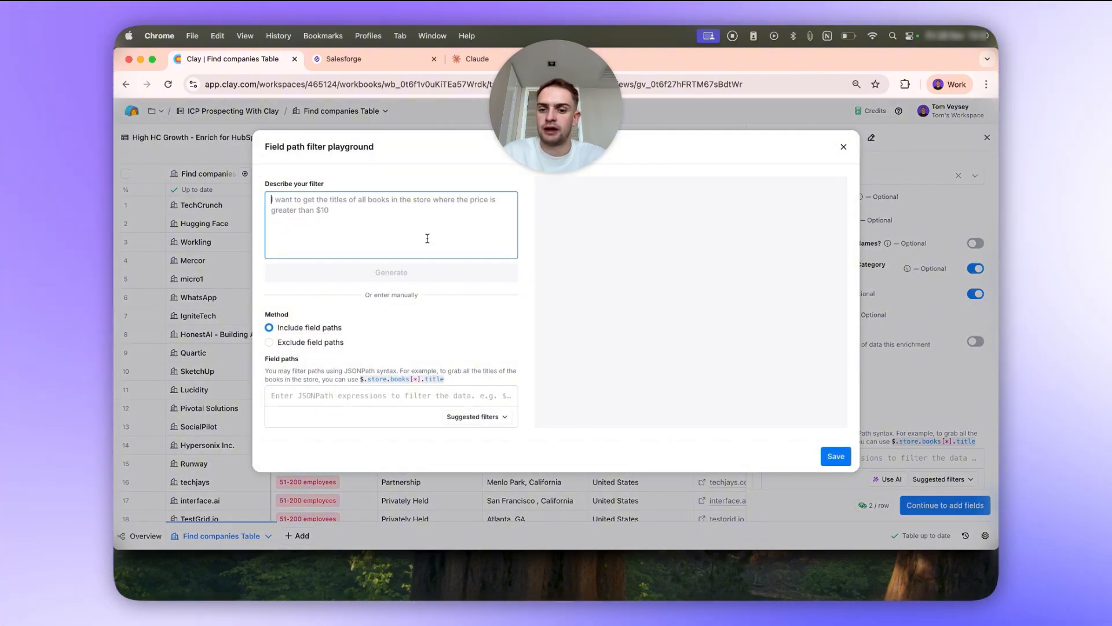
{"action": "left_click", "coordinate": [844, 147]}
{"action": "scroll", "coordinate": [900, 406], "scroll_direction": "down", "scroll_amount": 3}
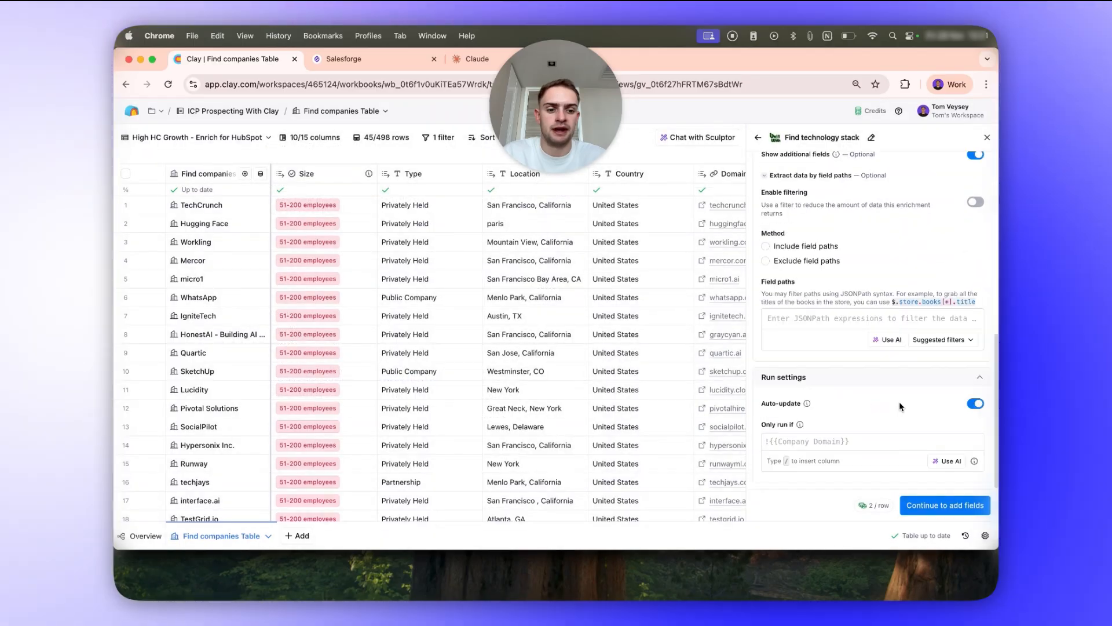
{"action": "left_click", "coordinate": [948, 461]}
{"action": "type", "text": "c"}
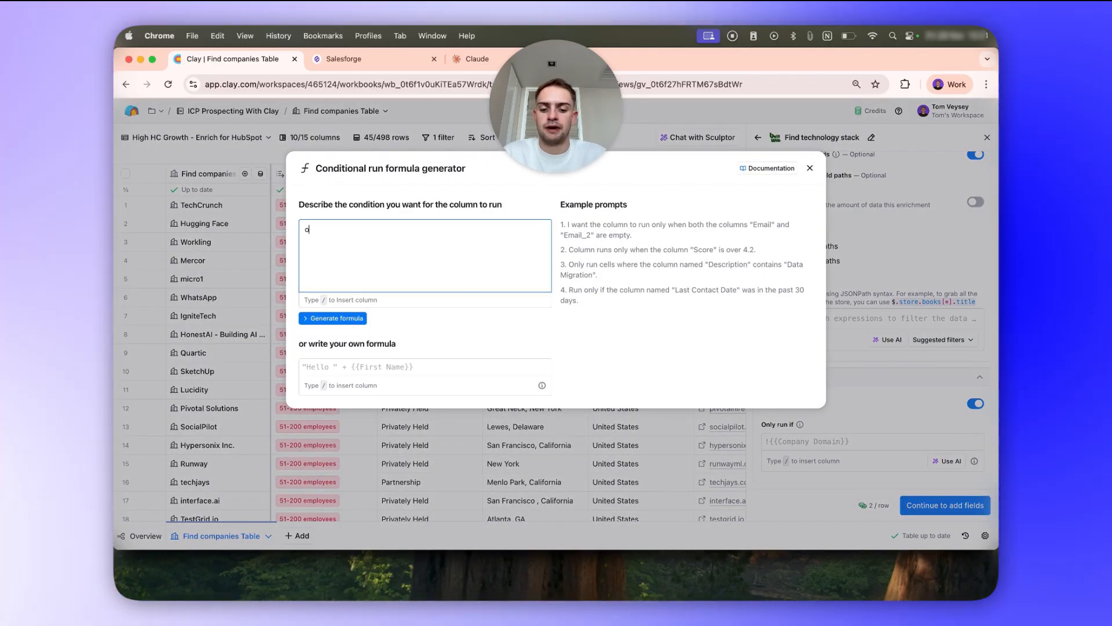
{"action": "type", "text": "nly run if /high"}
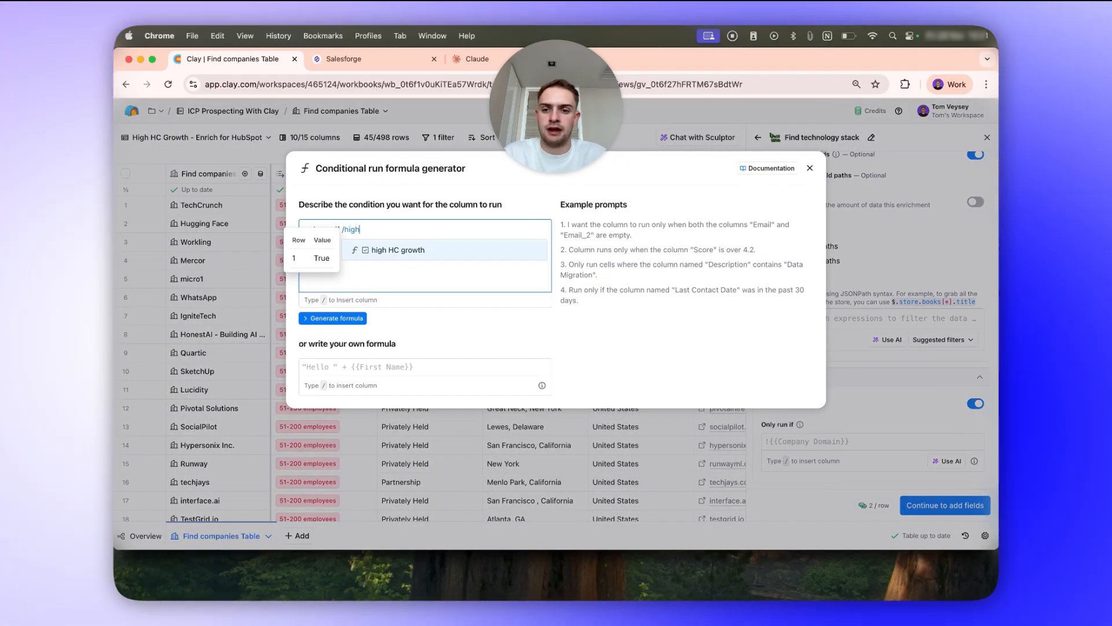
{"action": "key", "text": "Return"}
{"action": "type", "text": "is checked"}
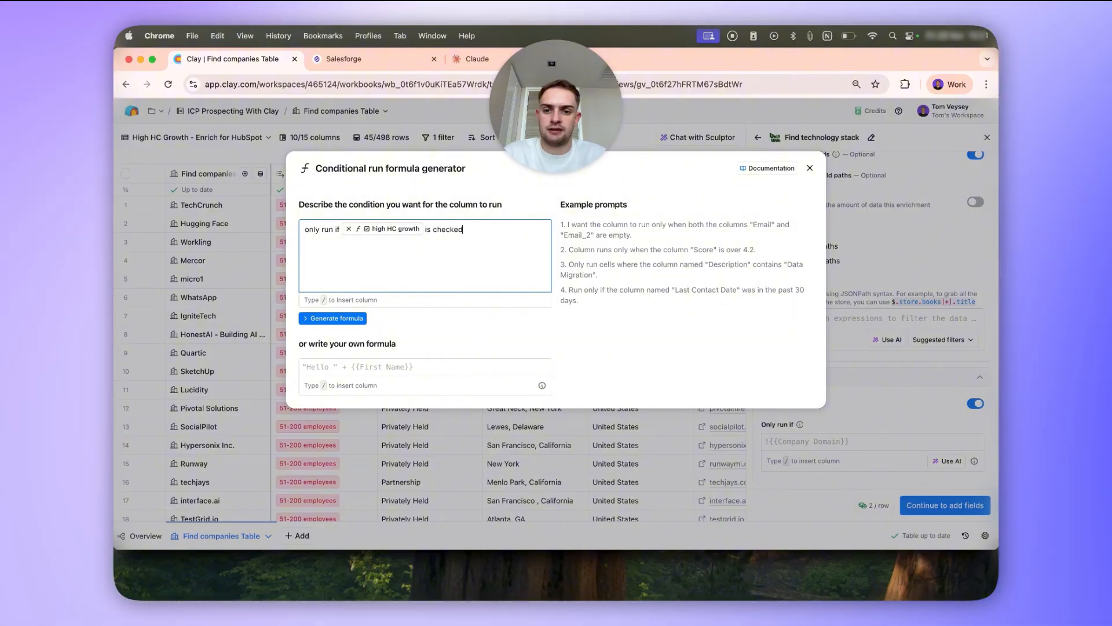
{"action": "left_click", "coordinate": [307, 318]}
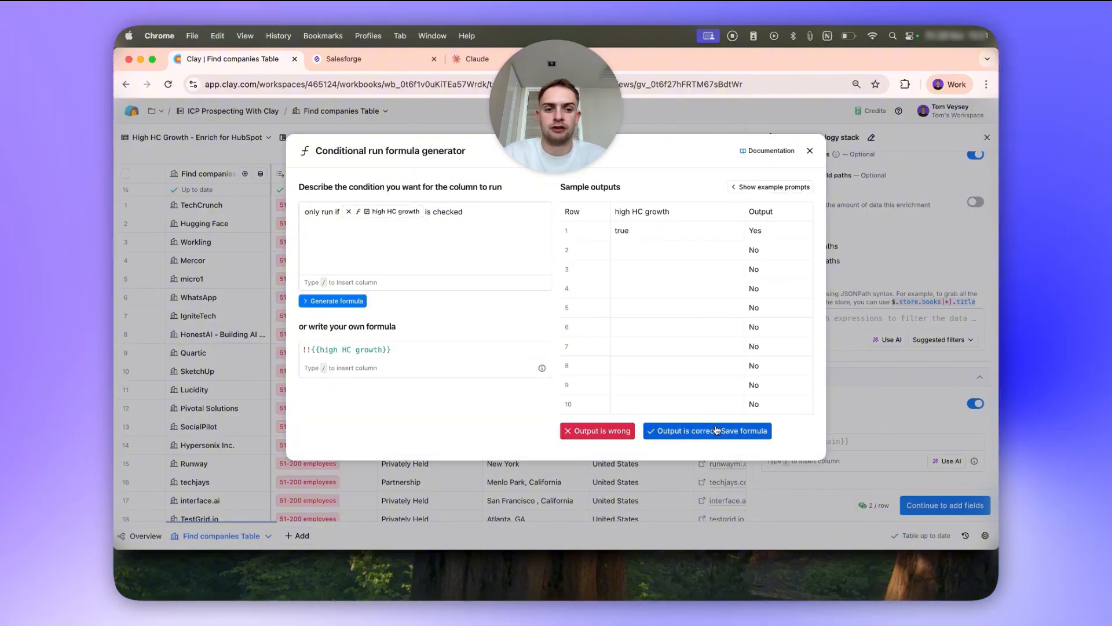
{"action": "left_click", "coordinate": [716, 430]}
Save the enrichment with the Technologies found column, run it on the 45 rows in this view, and inspect micro1's technologies.
{"action": "left_click", "coordinate": [965, 505]}
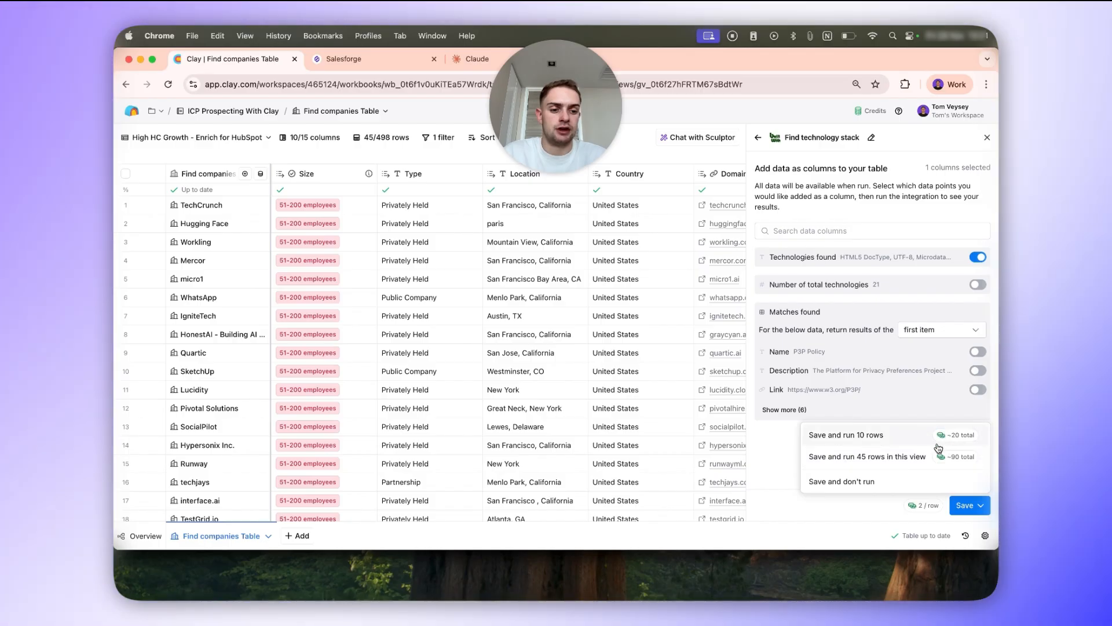
{"action": "left_click", "coordinate": [937, 445]}
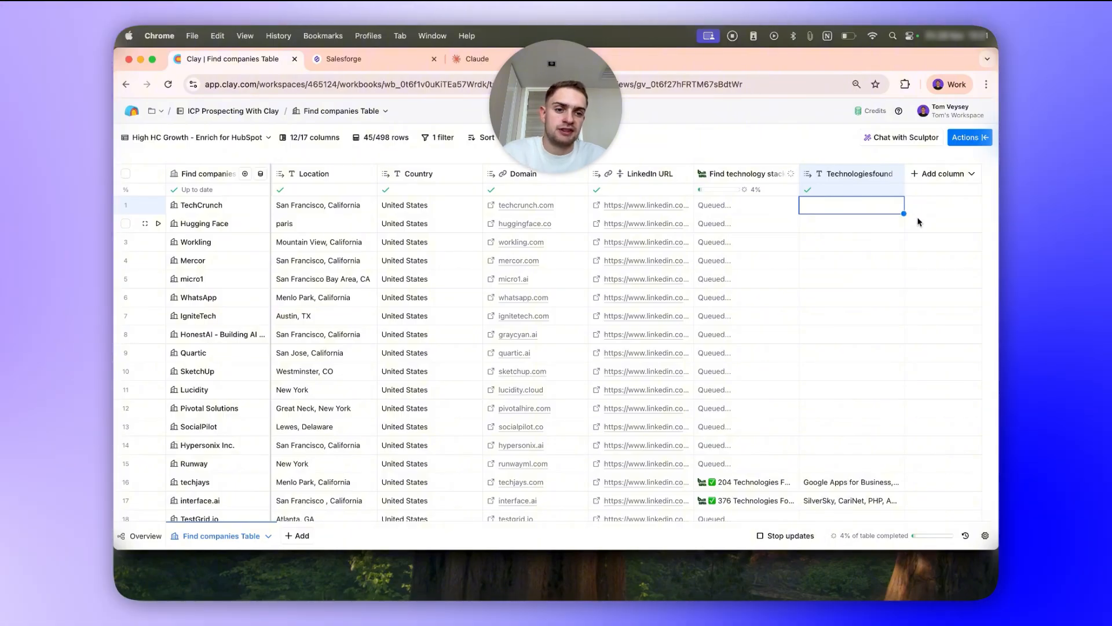
{"action": "left_click", "coordinate": [841, 294]}
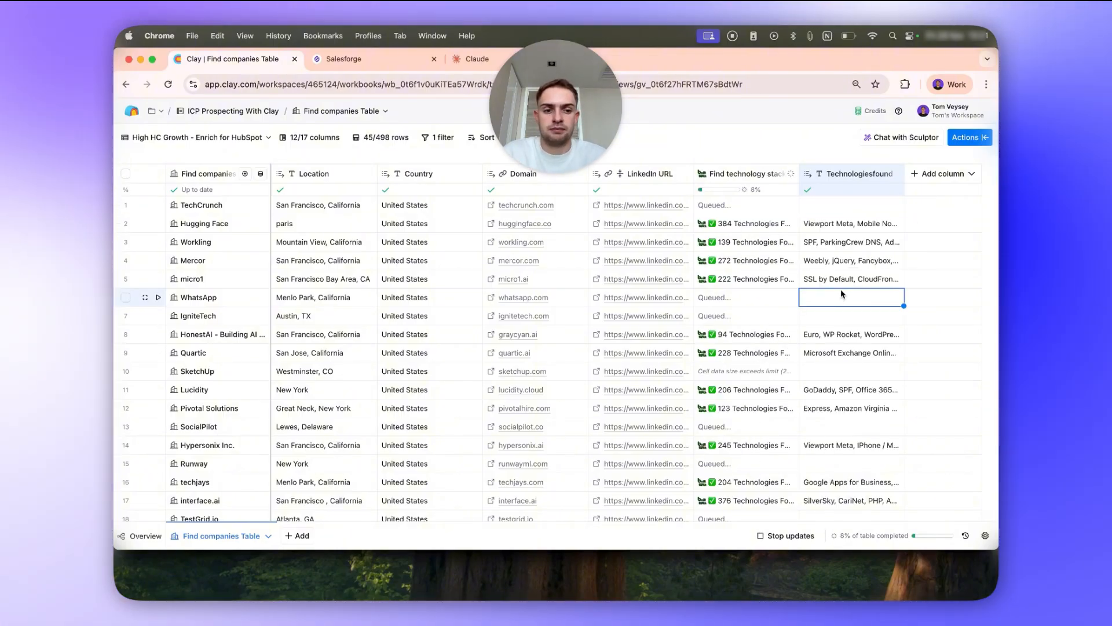
{"action": "double_click", "coordinate": [845, 281]}
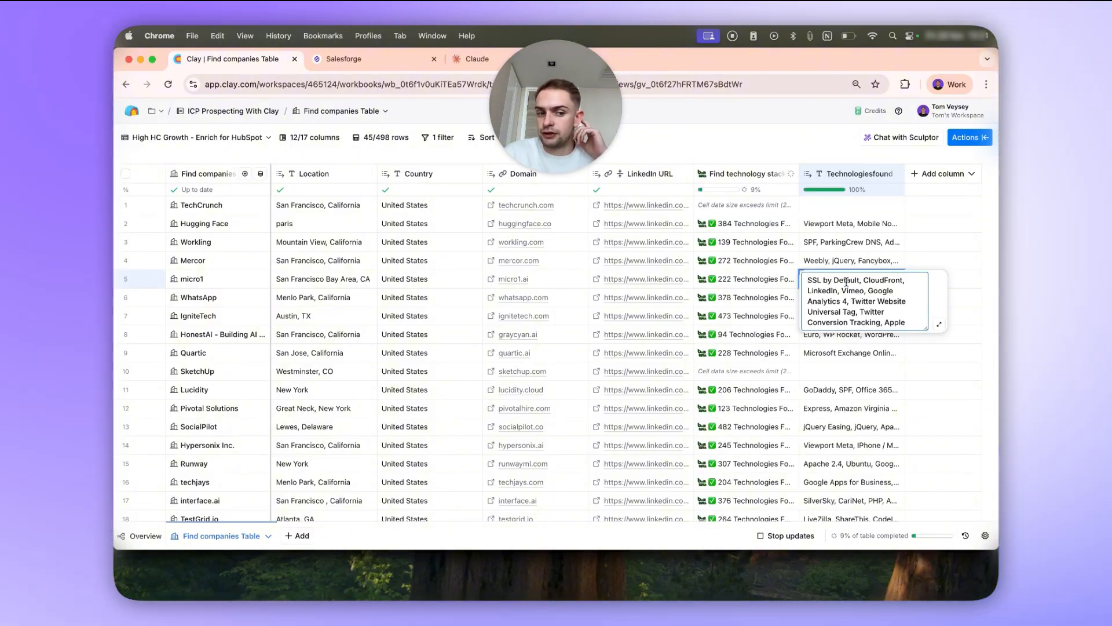
Add a formula column generated from a prompt to print "hubspot" if Technologiesfound contains "Hubspot", and name it "Using Hubspot?".
{"action": "left_click", "coordinate": [941, 173]}
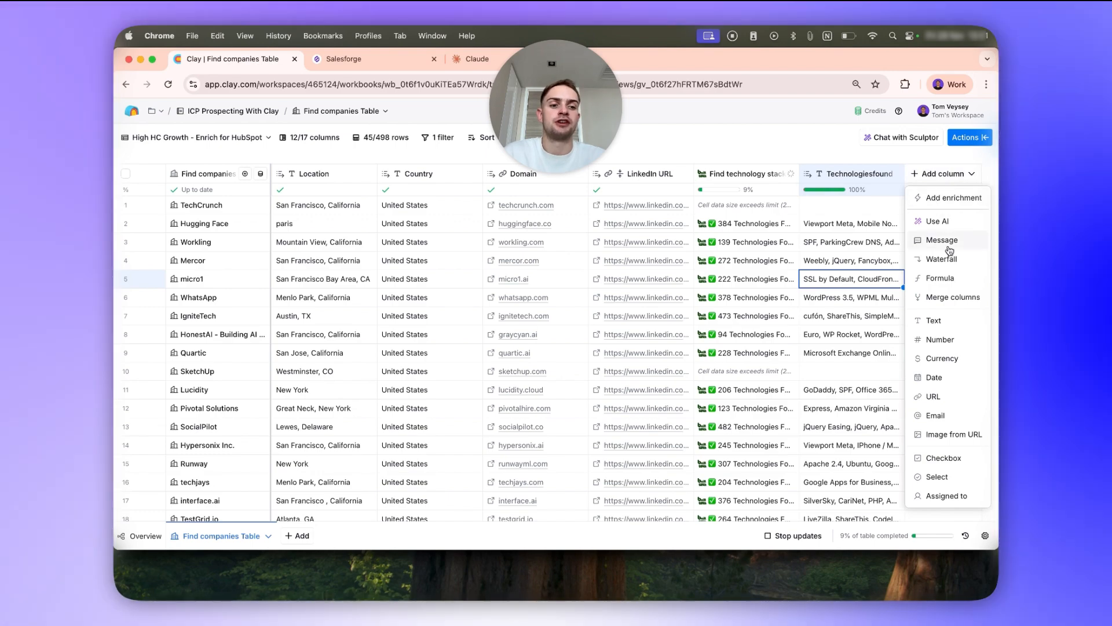
{"action": "left_click", "coordinate": [939, 278]}
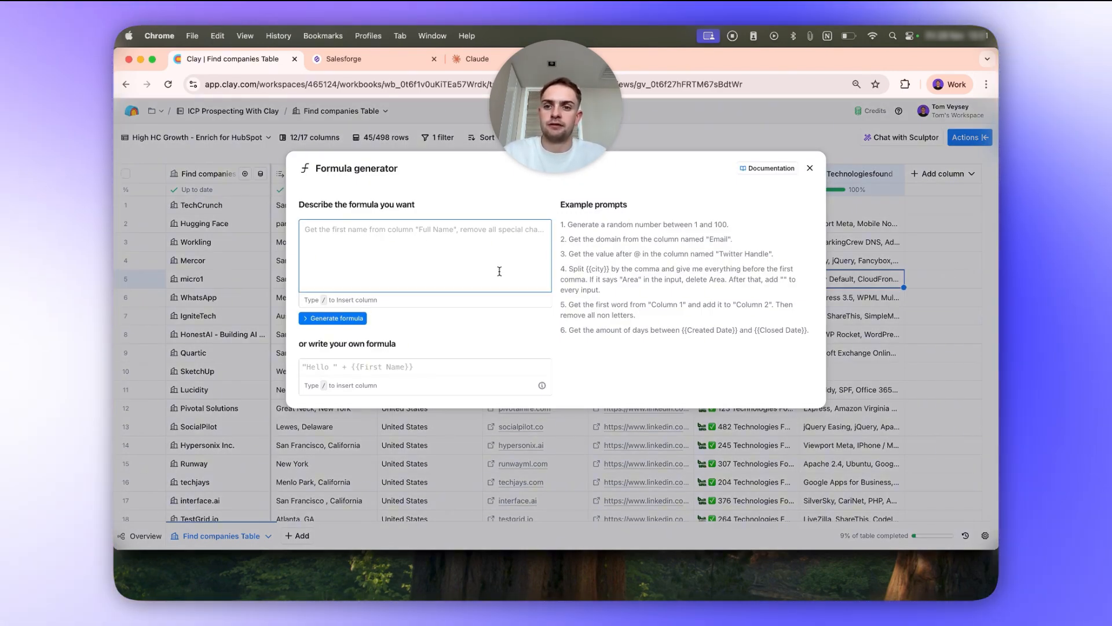
{"action": "type", "text": "Read"}
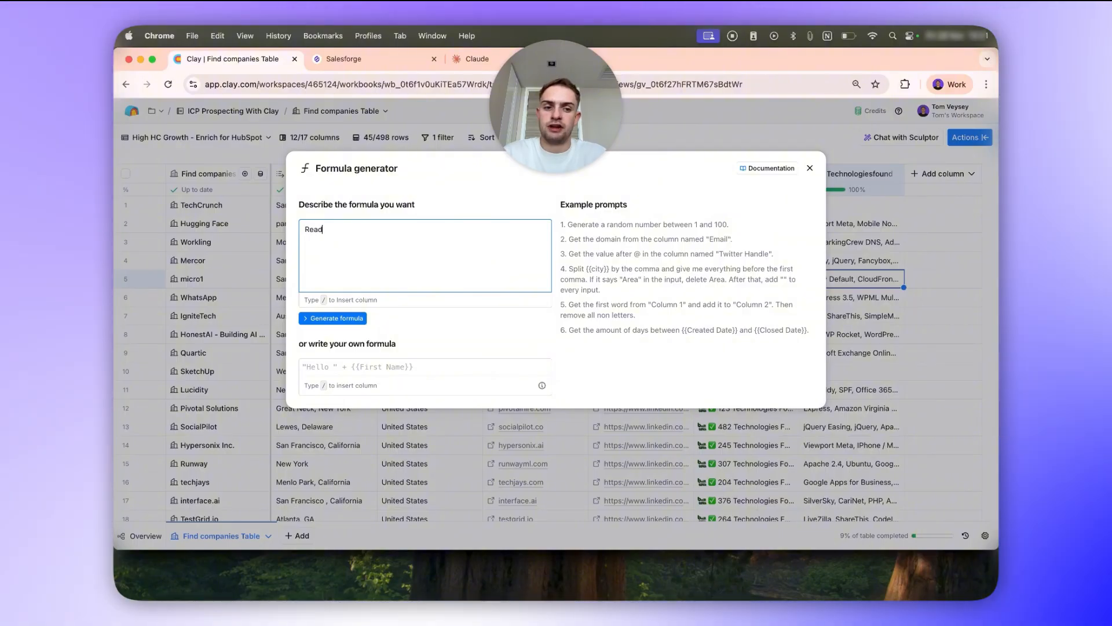
{"action": "type", "text": " /found"}
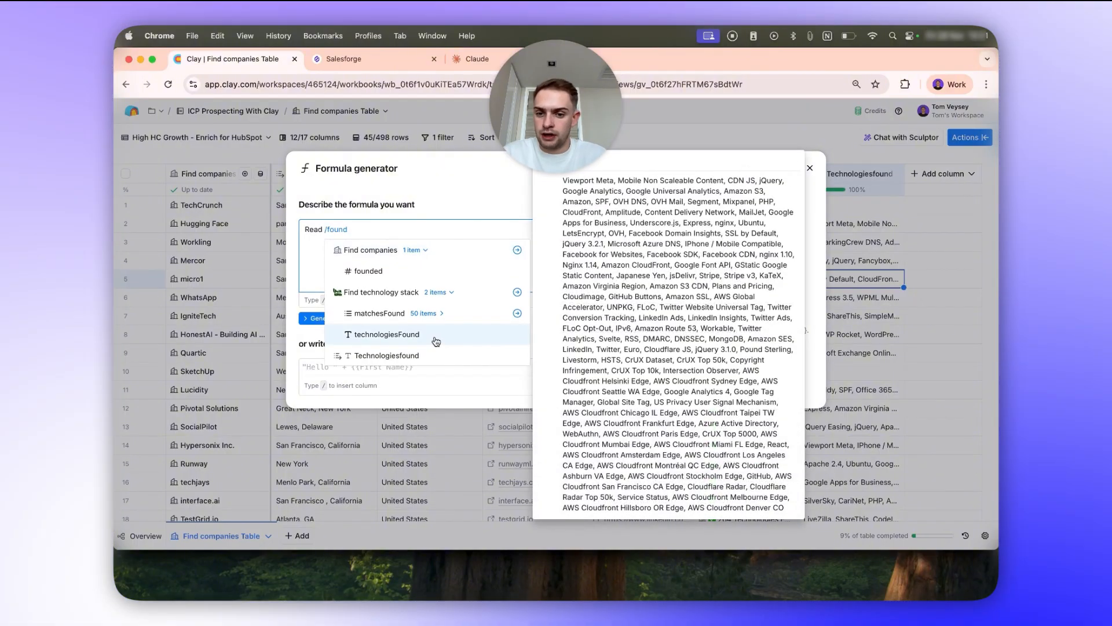
{"action": "left_click", "coordinate": [434, 353]}
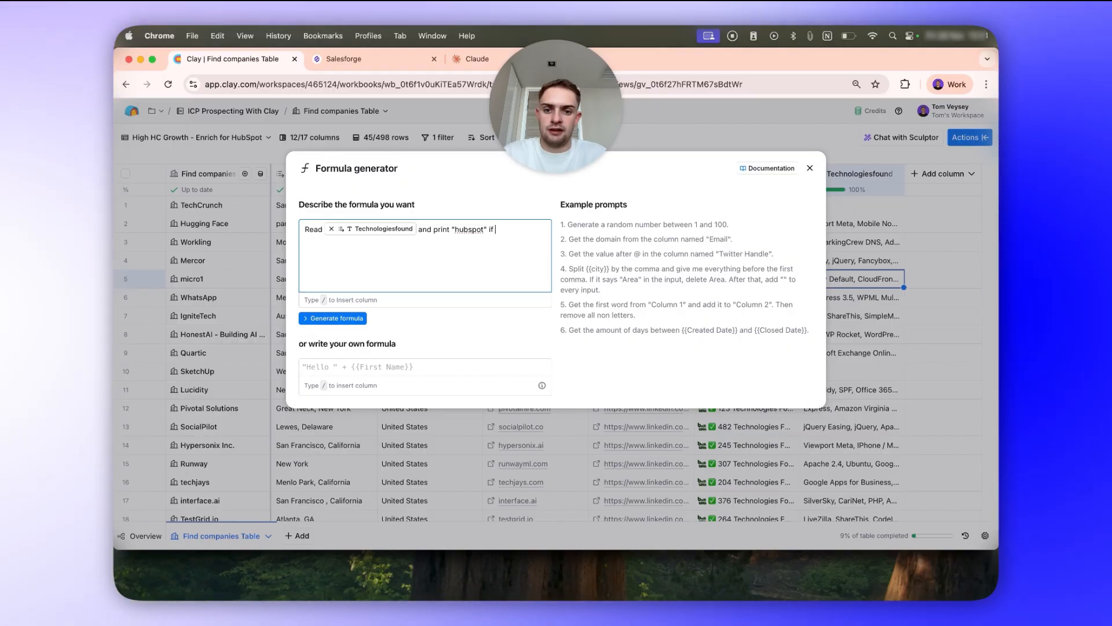
{"action": "type", "text": "/found"}
{"action": "left_click", "coordinate": [550, 353]}
{"action": "type", "text": "contains \"Hubspot\" or \"hubspot\" or"}
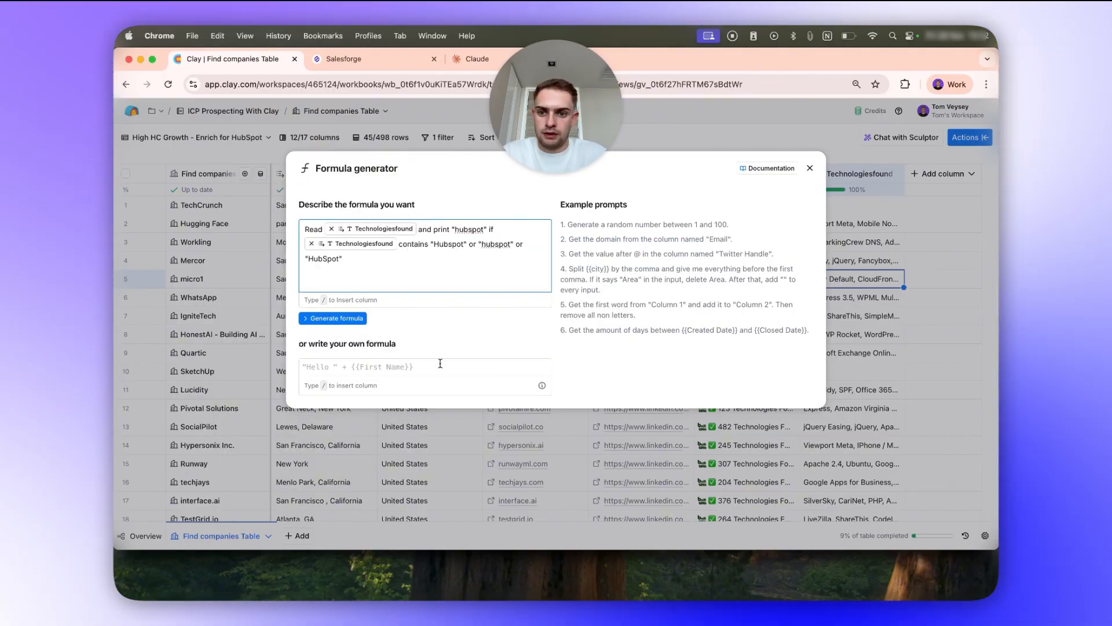
{"action": "left_click", "coordinate": [350, 318]}
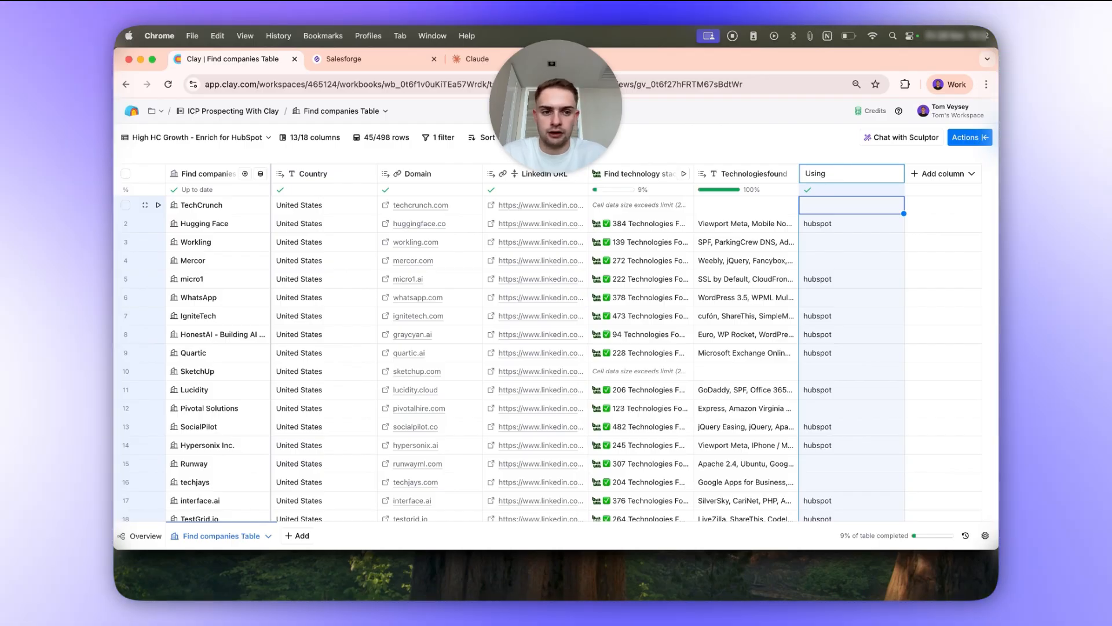
{"action": "type", "text": "ot"}
{"action": "key", "text": "Return"}
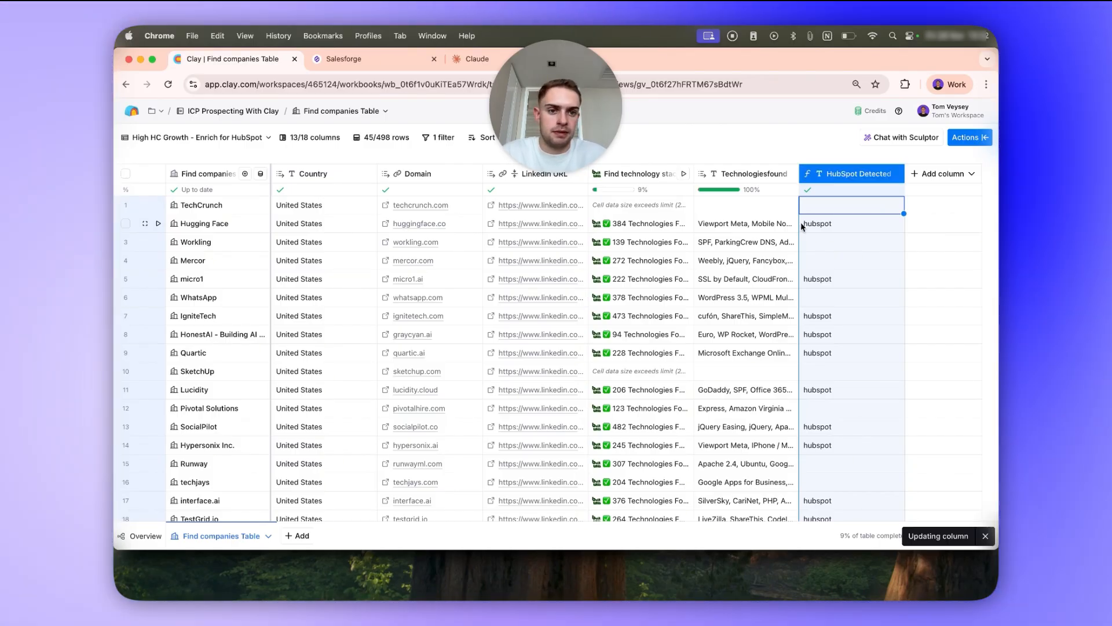
Duplicate the "High HC Growth - Enrich for HubSpot" view and rename the copy "ICP".
{"action": "left_click", "coordinate": [215, 137]}
{"action": "left_click", "coordinate": [223, 132]}
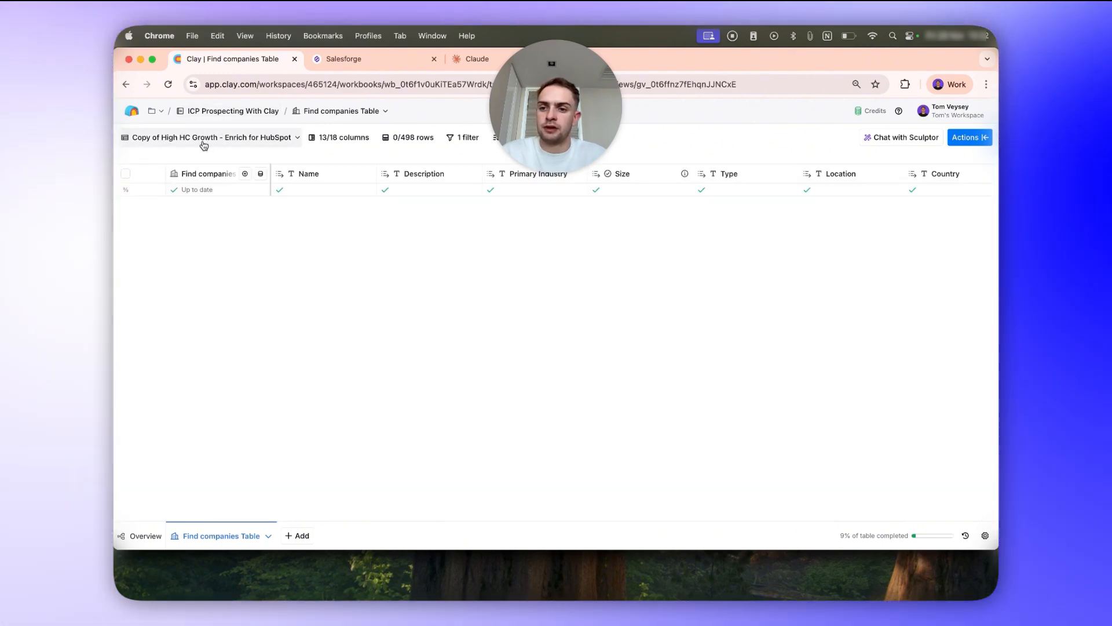
{"action": "double_click", "coordinate": [203, 145]}
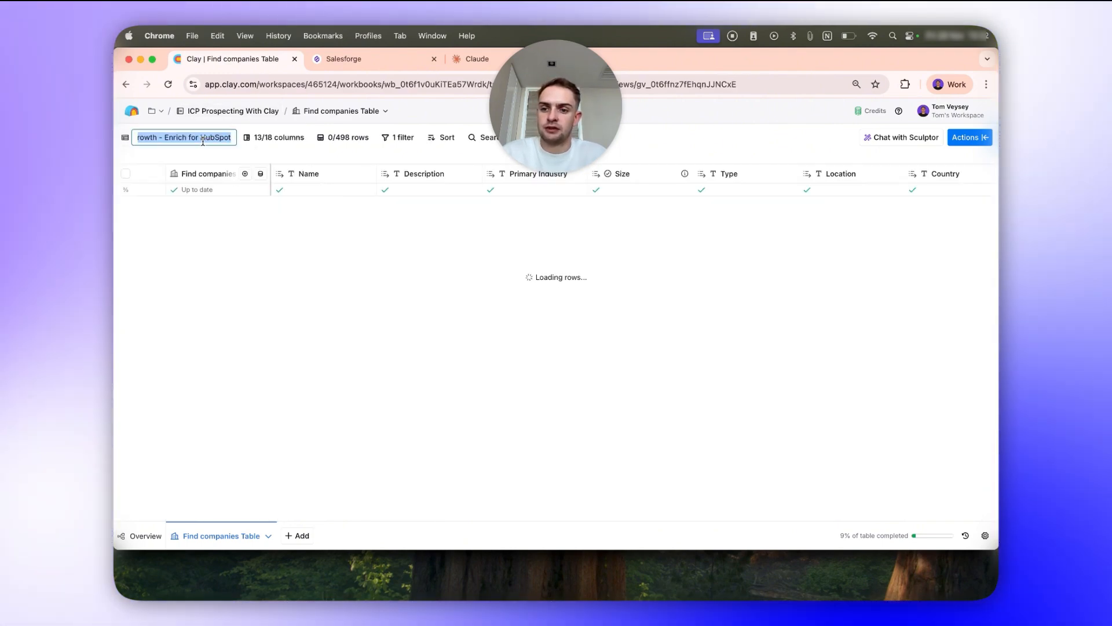
{"action": "type", "text": "ICP"}
Add a second filter to the ICP view requiring Using Hubspot? to be equal to "hubspot".
{"action": "left_click", "coordinate": [320, 138]}
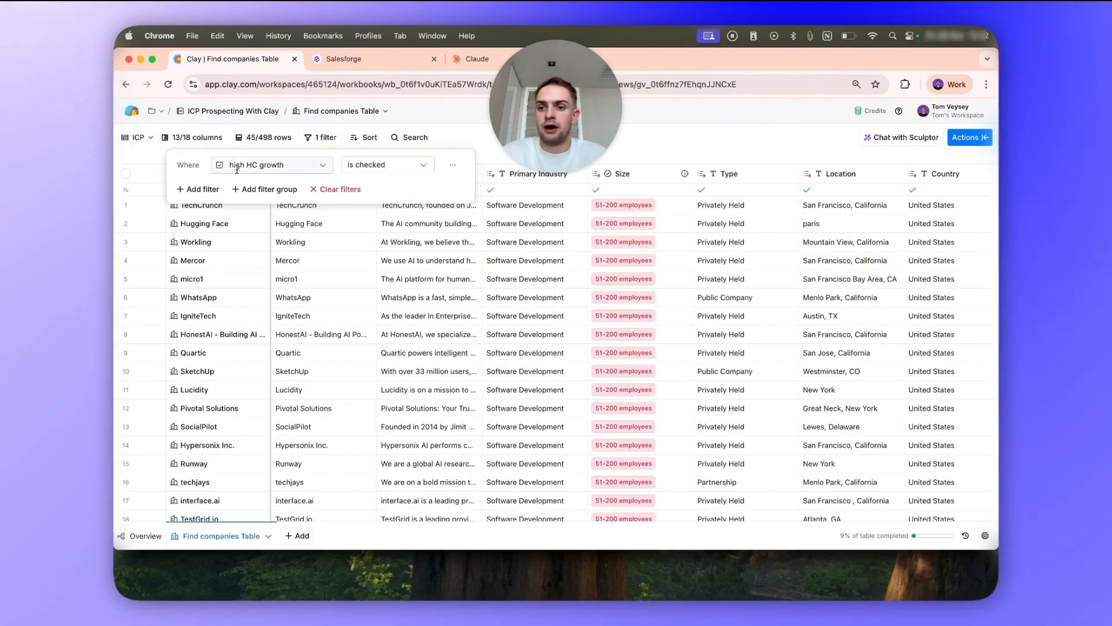
{"action": "left_click", "coordinate": [183, 195]}
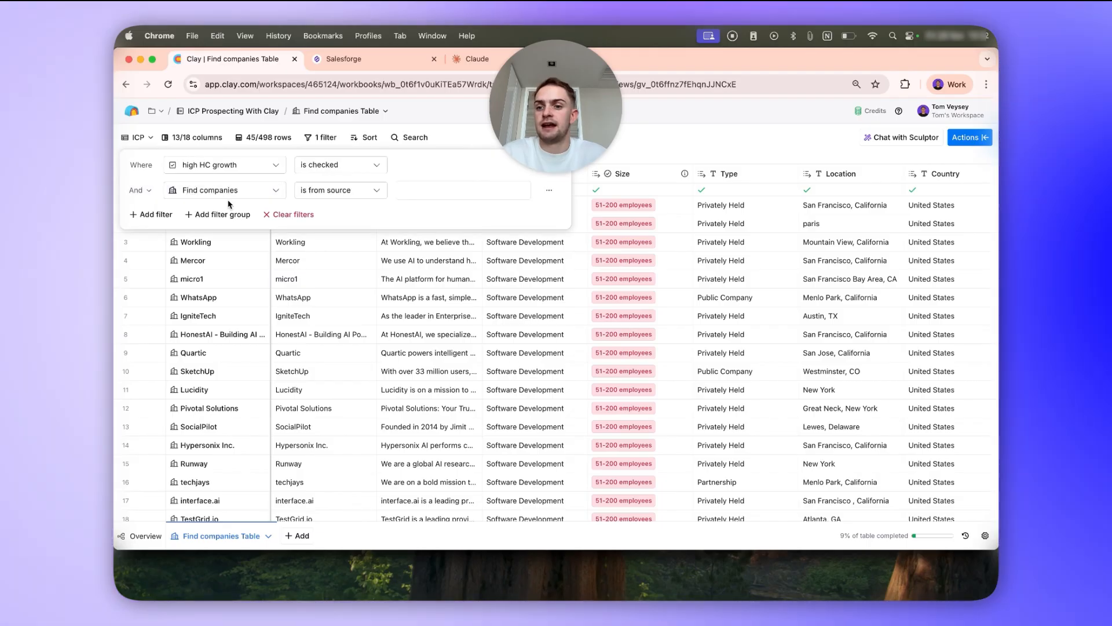
{"action": "left_click", "coordinate": [223, 189]}
{"action": "type", "text": "hubs"}
{"action": "key", "text": "Return"}
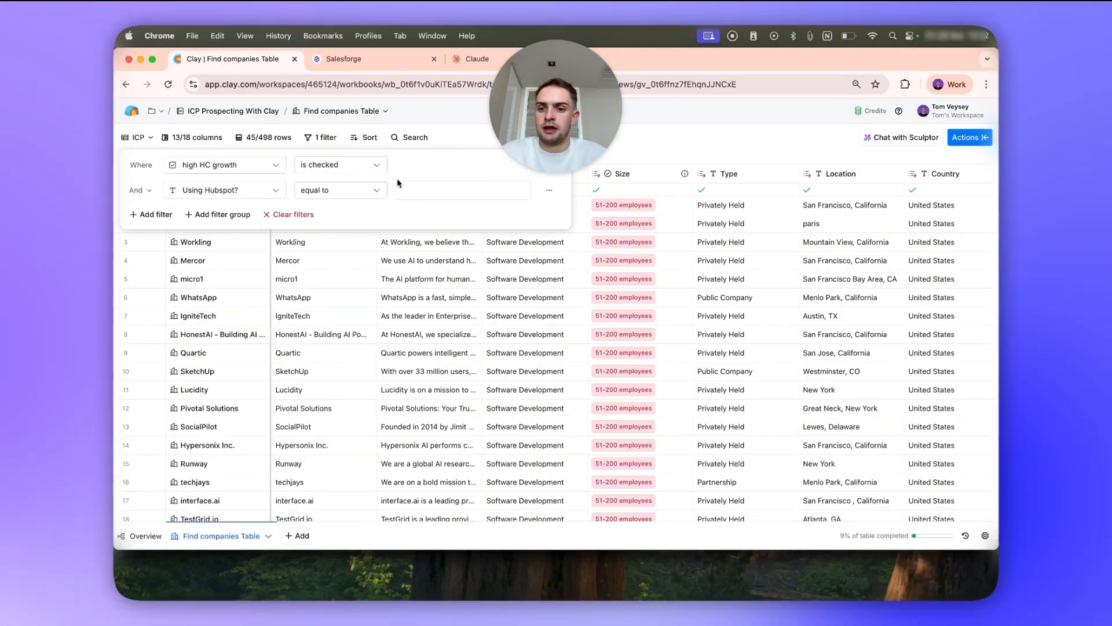
{"action": "type", "text": "hubspot"}
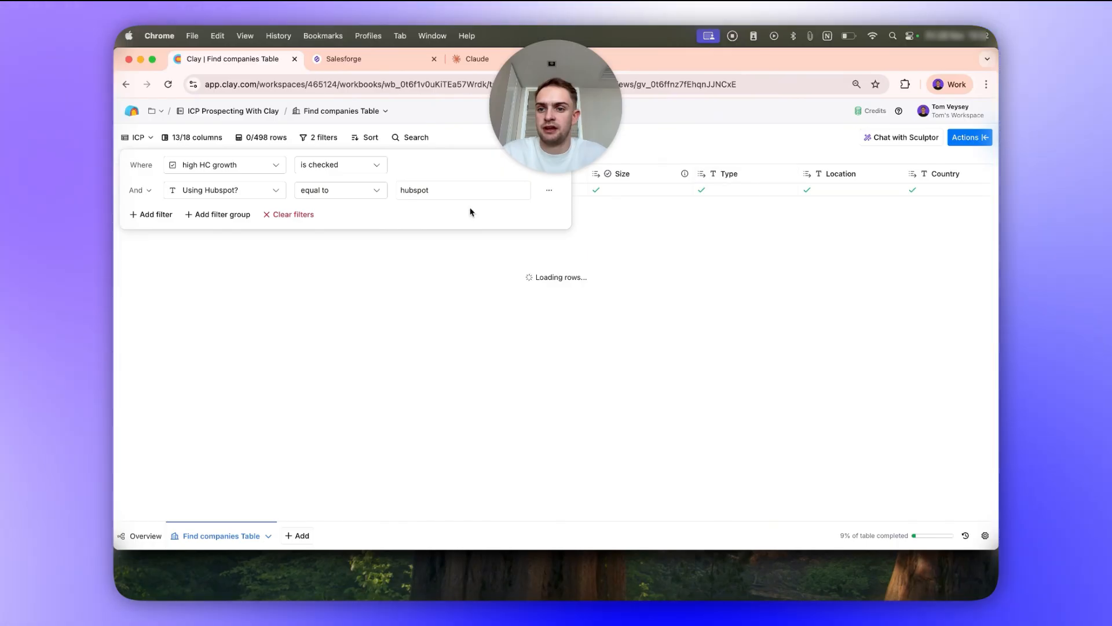
{"action": "left_click", "coordinate": [779, 149]}
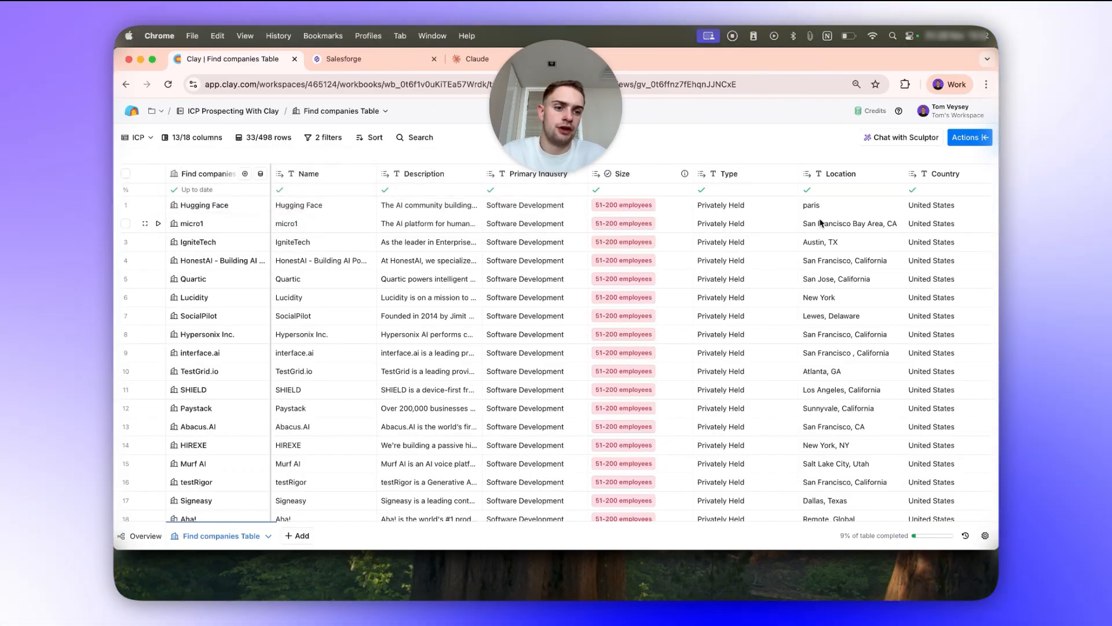
Hide the Find technology stack, Technologiesfound and Using Hubspot? columns together in the ICP view.
{"action": "scroll", "coordinate": [820, 223], "scroll_direction": "right", "scroll_amount": 10}
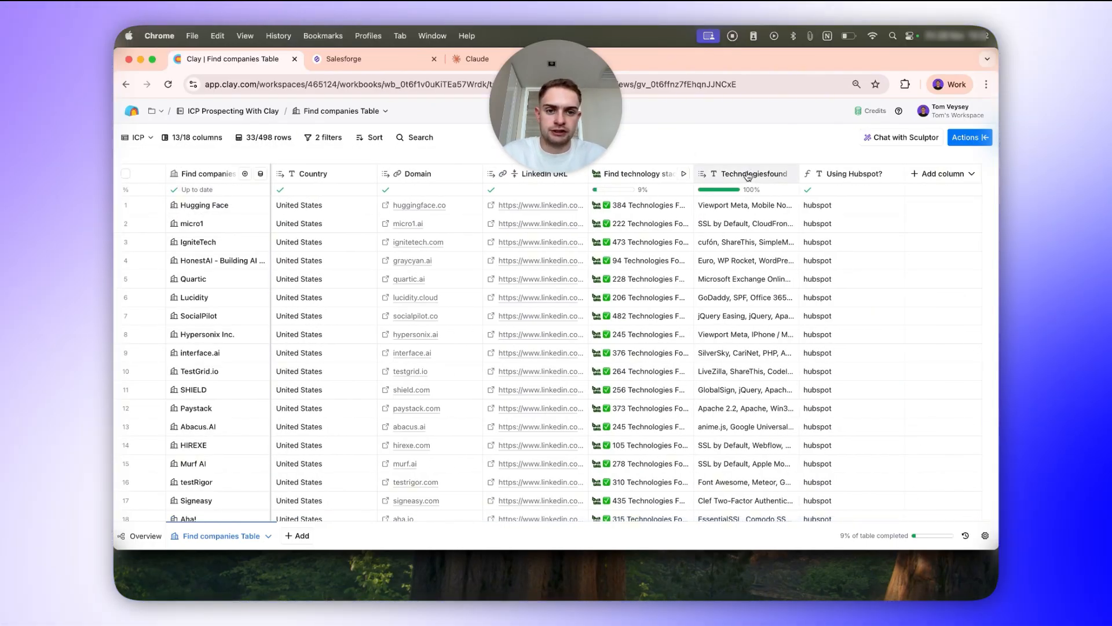
{"action": "left_click", "coordinate": [746, 176]}
{"action": "left_click", "coordinate": [825, 174]}
{"action": "left_click", "coordinate": [615, 180], "text": "shift"}
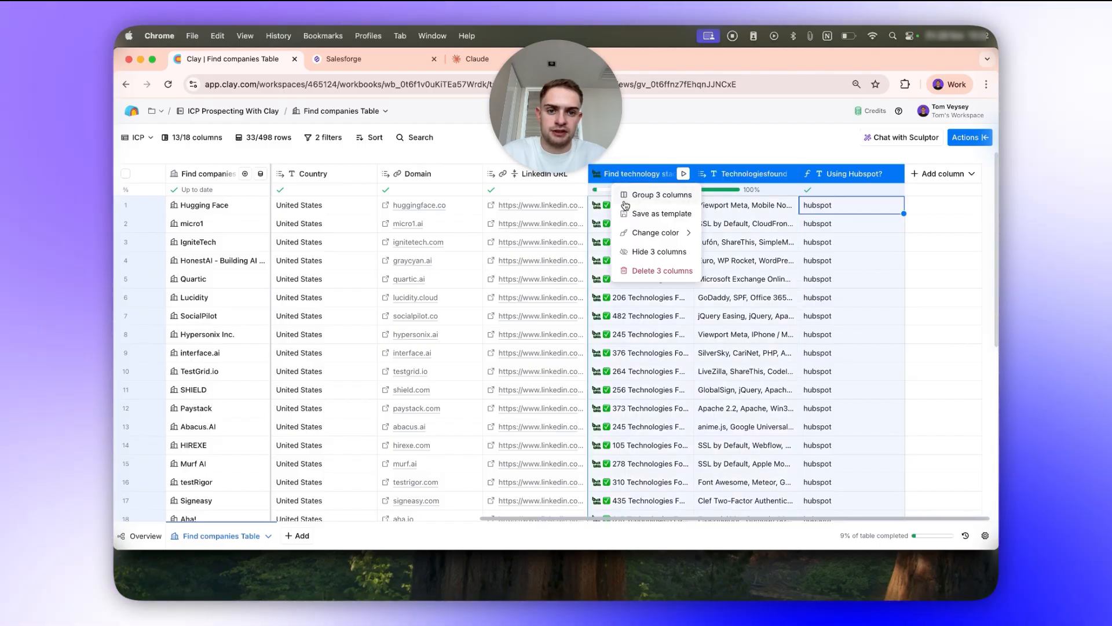
{"action": "left_click", "coordinate": [646, 253]}
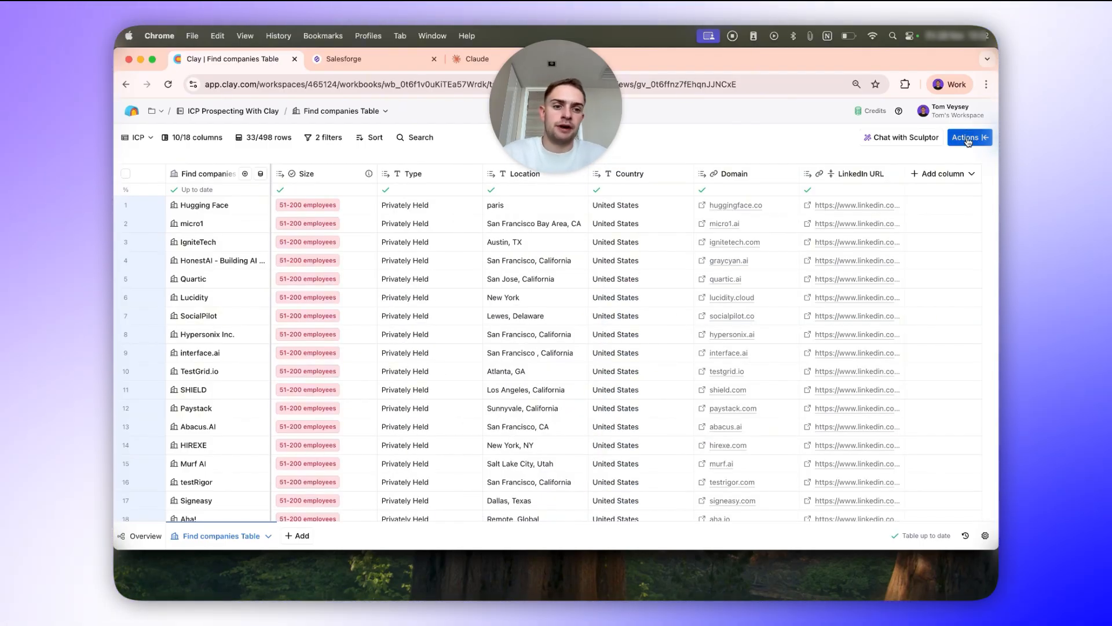
Search the available actions for "find people" and open the Find people source for this company table.
{"action": "left_click", "coordinate": [966, 138]}
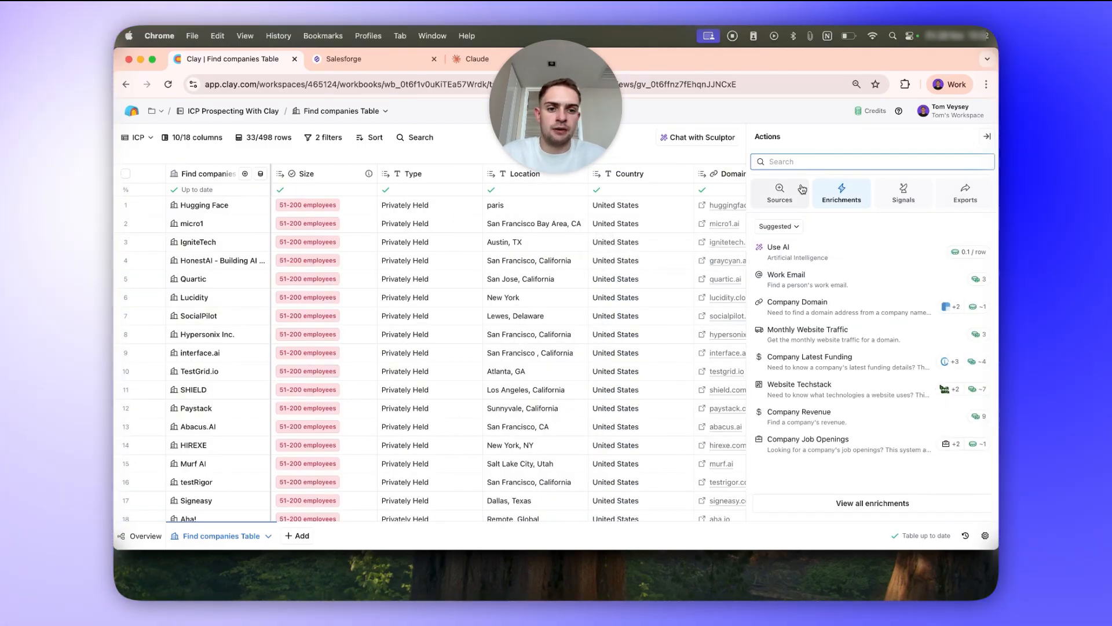
{"action": "type", "text": "find "}
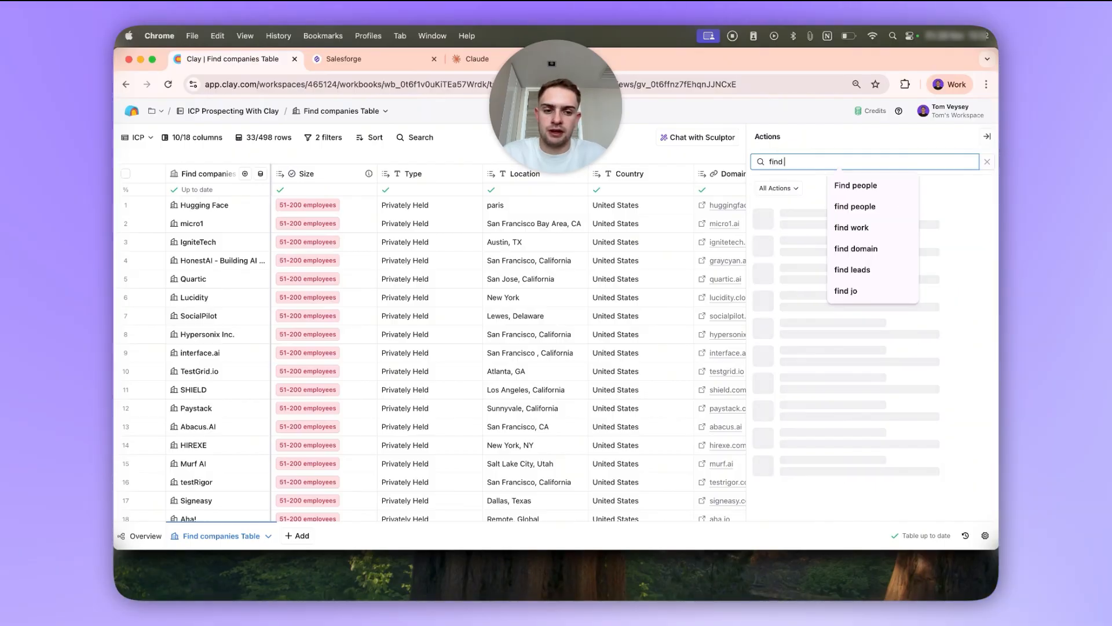
{"action": "type", "text": "p[eop"}
{"action": "key", "text": "BackSpace"}
{"action": "key", "text": "BackSpace"}
{"action": "key", "text": "BackSpace"}
{"action": "key", "text": "BackSpace"}
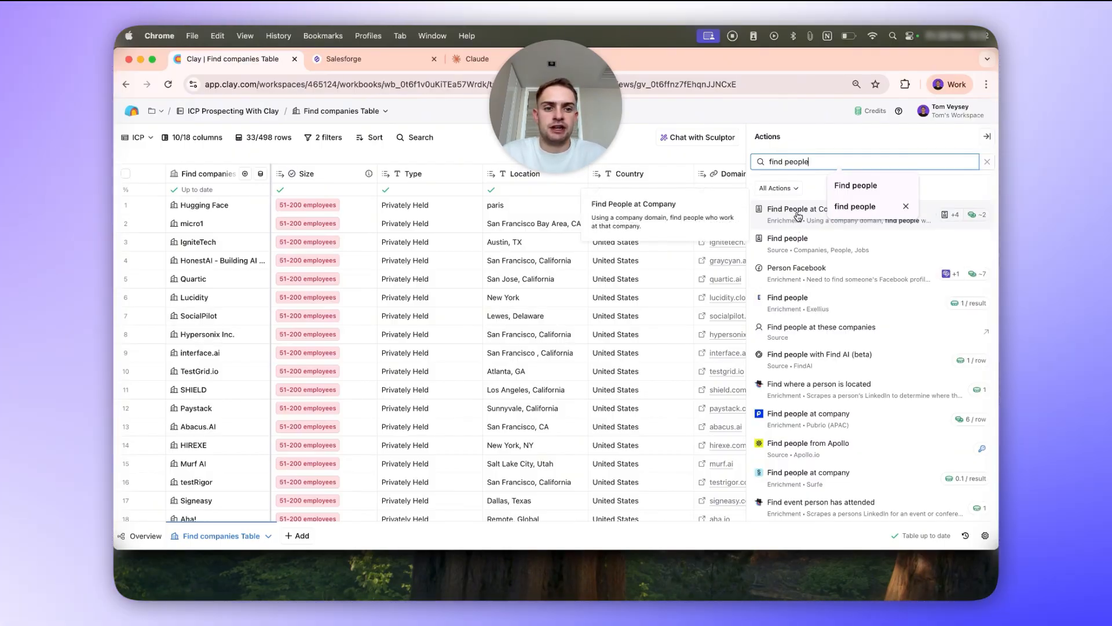
{"action": "left_click", "coordinate": [788, 249]}
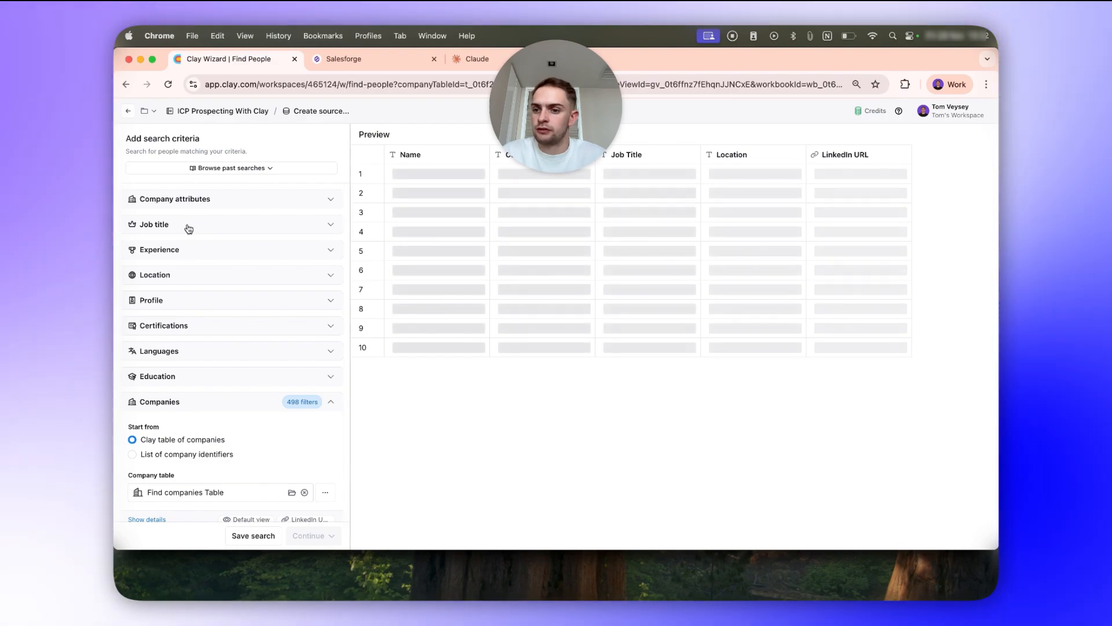
Set the job titles to include in the people search to CTO, CISO and CRM manager.
{"action": "left_click", "coordinate": [189, 227]}
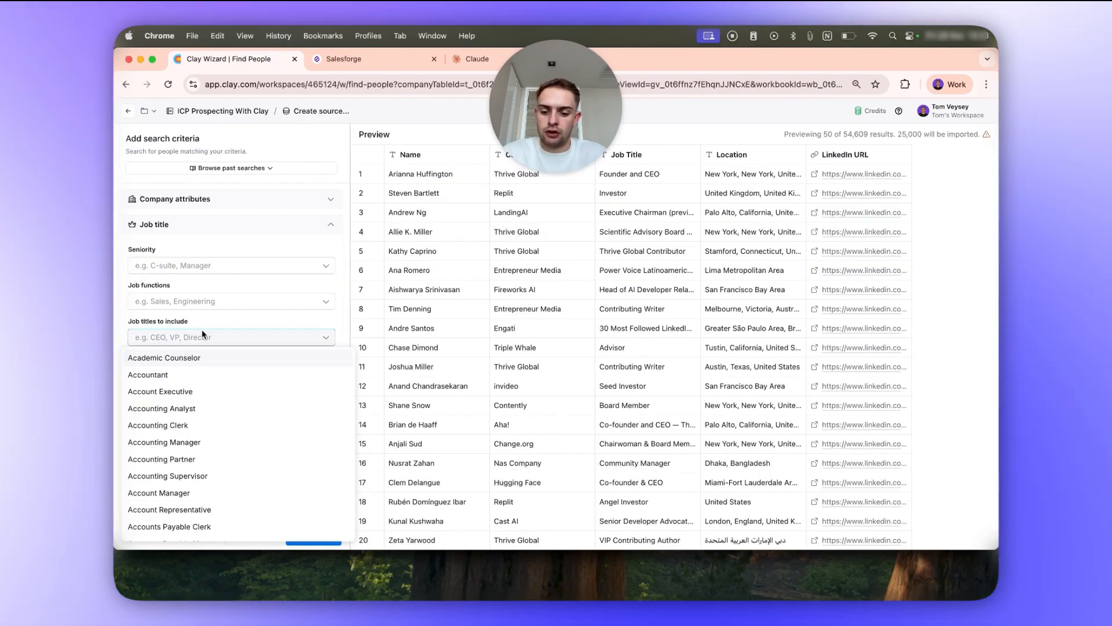
{"action": "type", "text": "CTO"}
{"action": "key", "text": "Return"}
{"action": "type", "text": "CISO"}
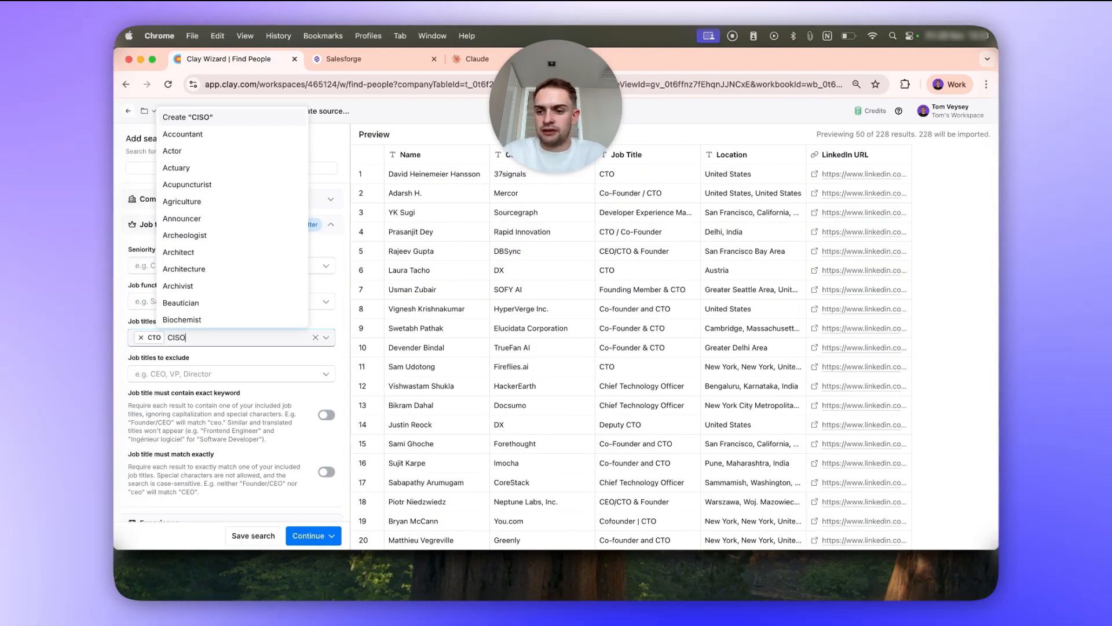
{"action": "key", "text": "Return"}
{"action": "type", "text": "CRM manager"}
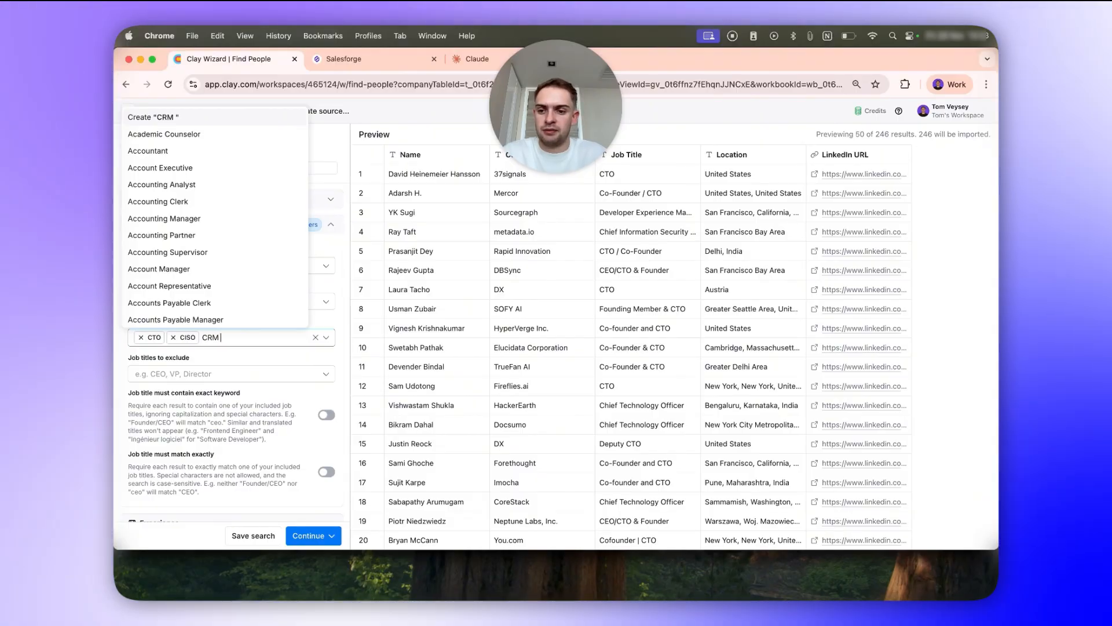
{"action": "key", "text": "Return"}
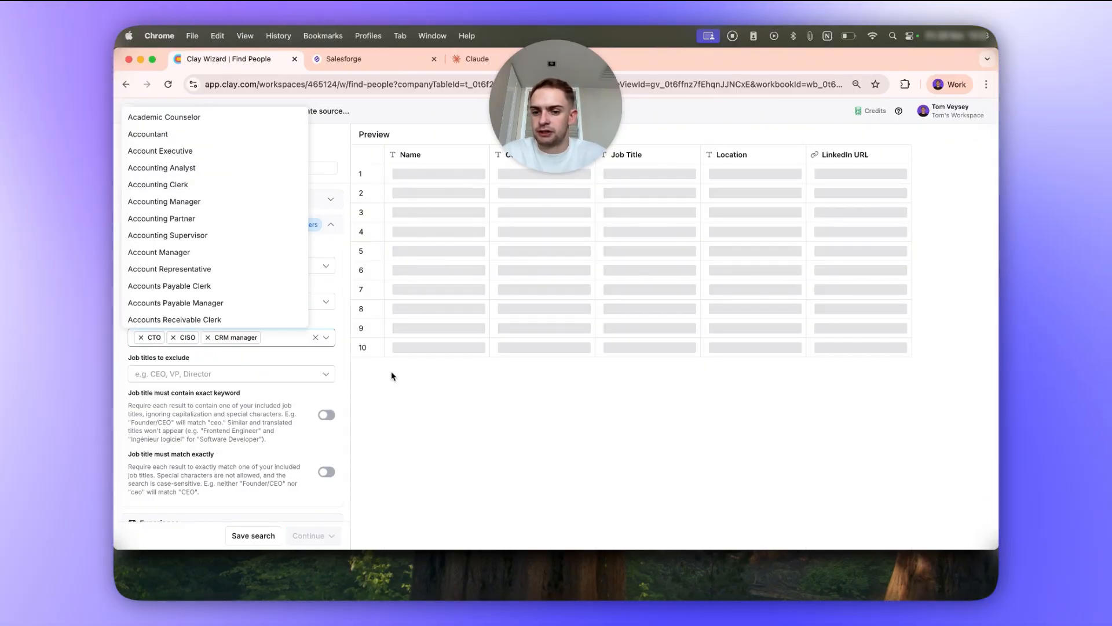
Set the people search's company table to use the "Copy of High HC Growth - Enrich for HubSpot" view.
{"action": "left_click", "coordinate": [391, 375]}
{"action": "scroll", "coordinate": [184, 273], "scroll_direction": "down", "scroll_amount": 7}
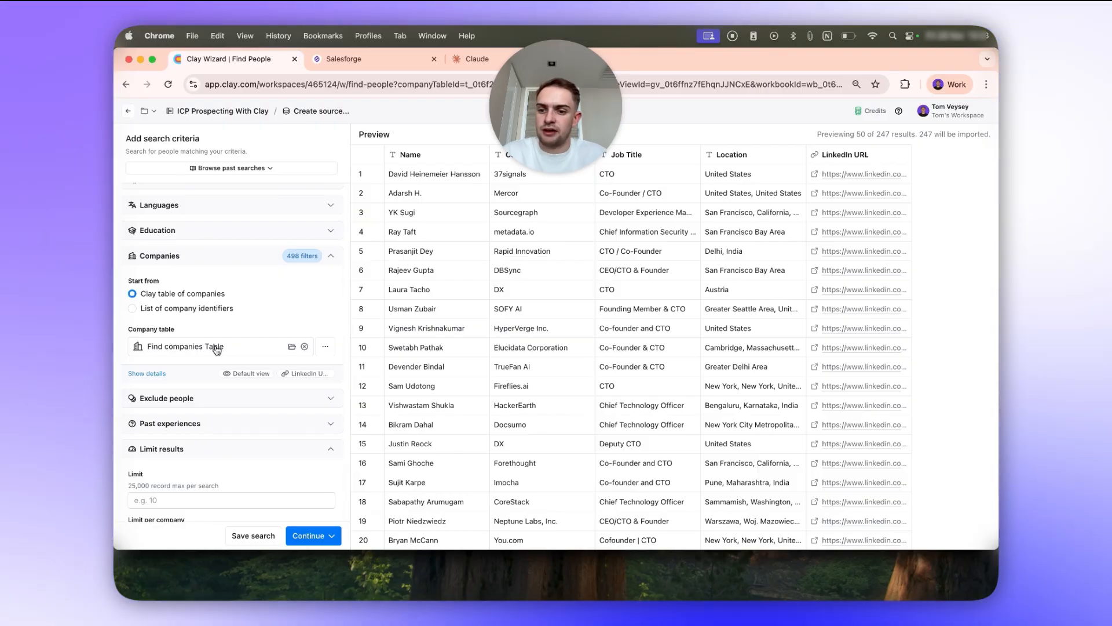
{"action": "left_click", "coordinate": [155, 374]}
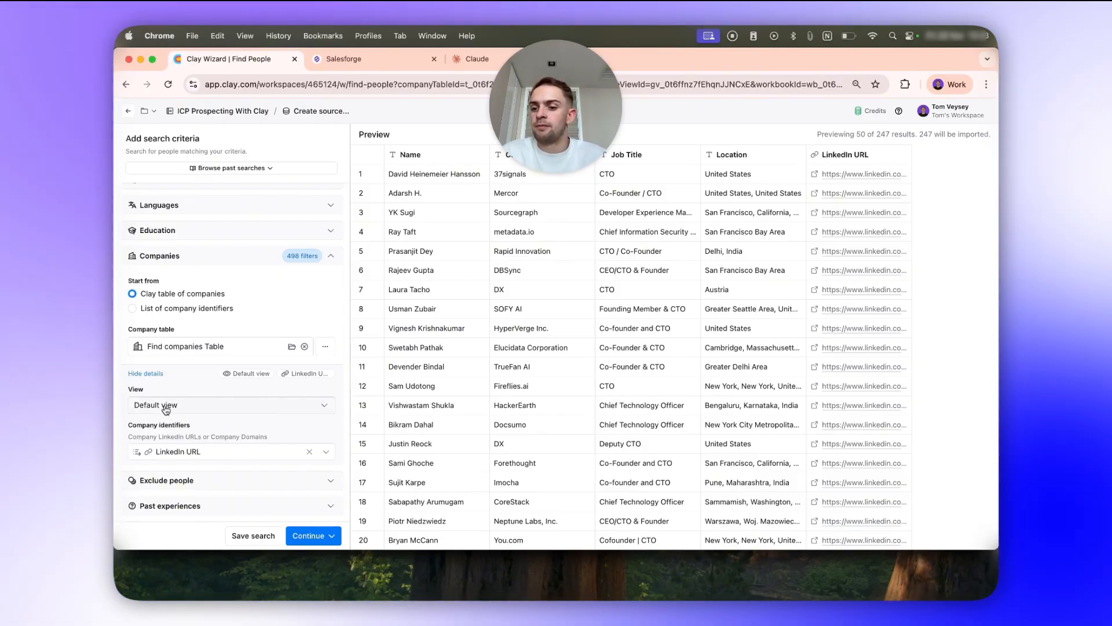
{"action": "scroll", "coordinate": [165, 406], "scroll_direction": "down", "scroll_amount": 4}
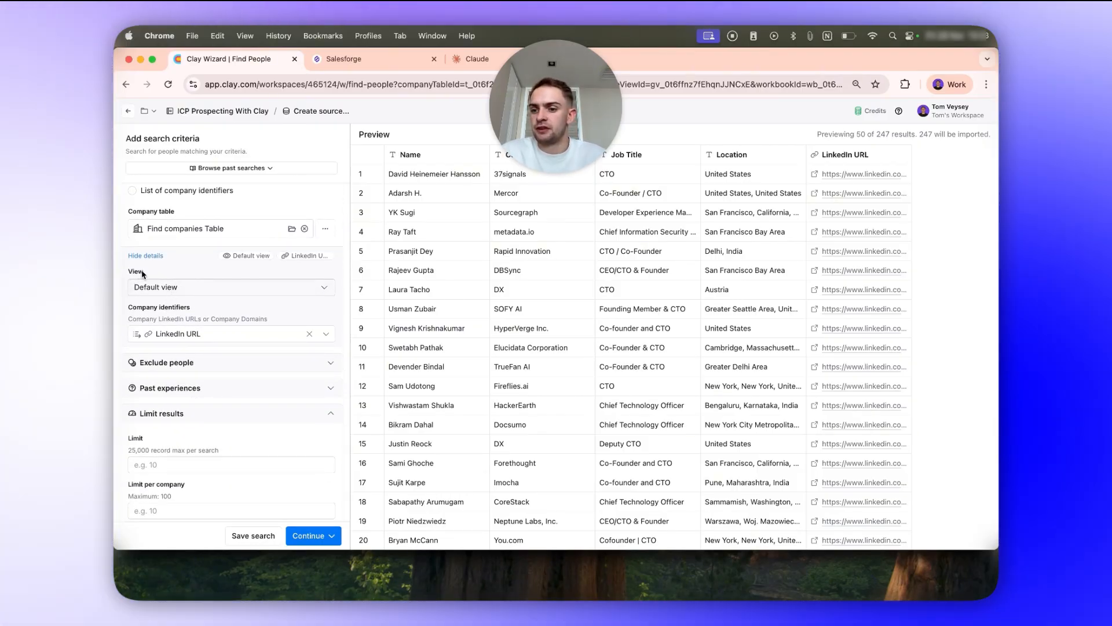
{"action": "left_click", "coordinate": [176, 288]}
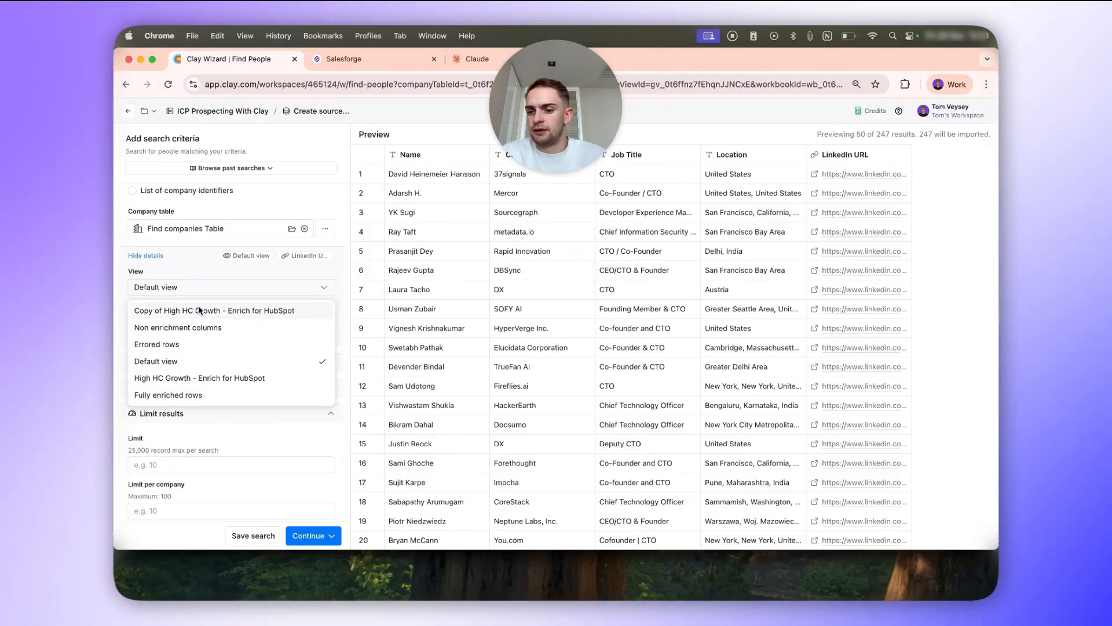
{"action": "left_click", "coordinate": [187, 310]}
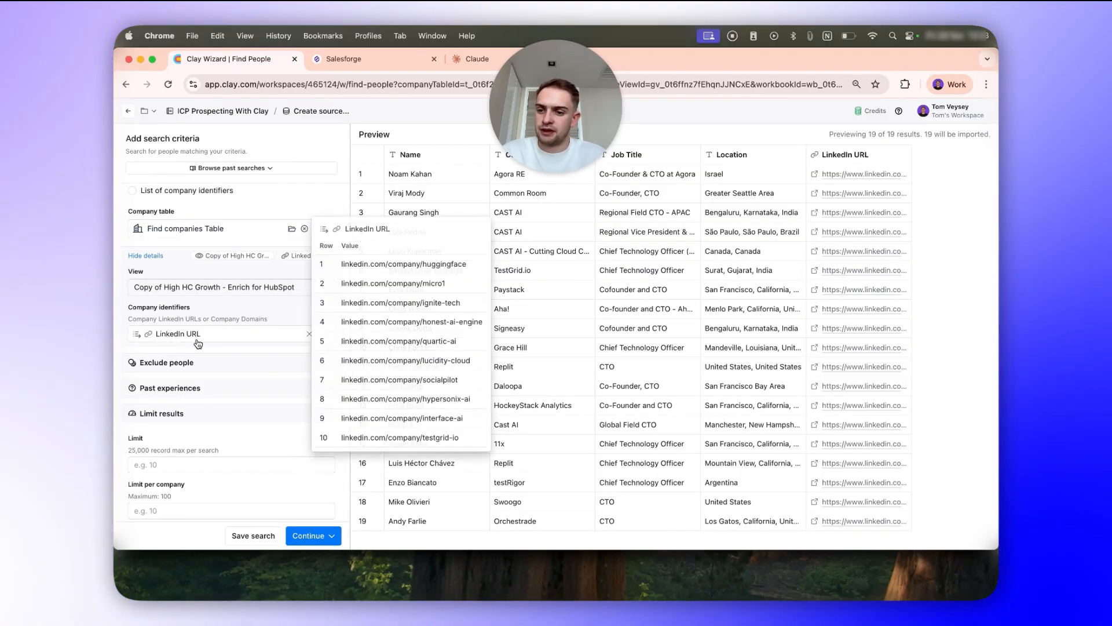
Continue from the people search without limits and import the matching people into a new table in the workbook.
{"action": "left_click_drag", "start_coordinate": [241, 320], "coordinate": [351, 322]}
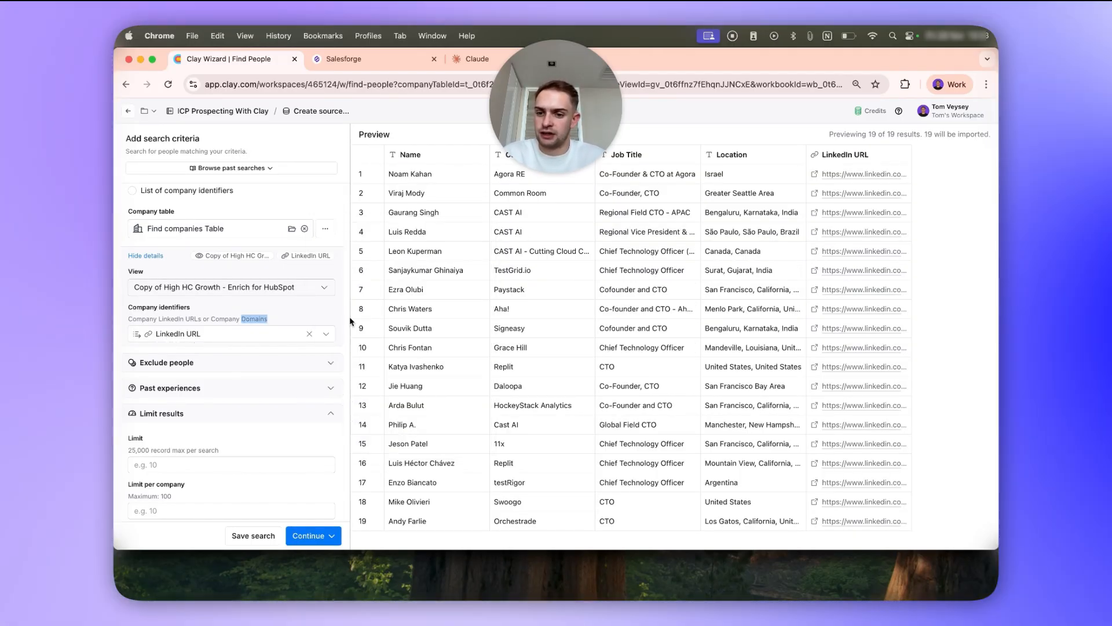
{"action": "scroll", "coordinate": [297, 431], "scroll_direction": "down", "scroll_amount": 1}
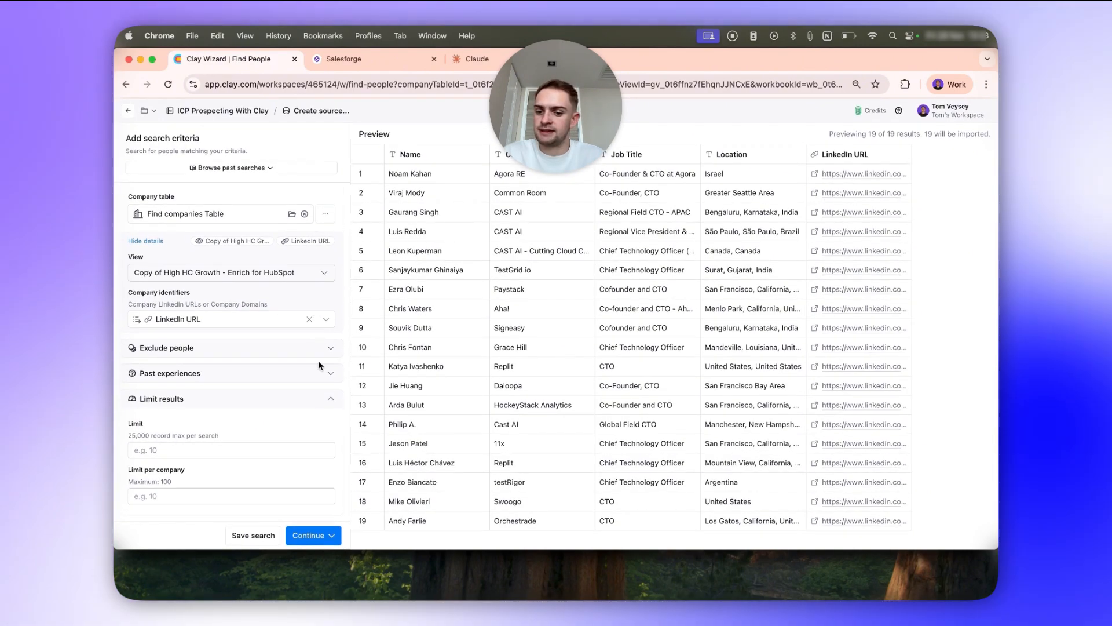
{"action": "left_click", "coordinate": [332, 528]}
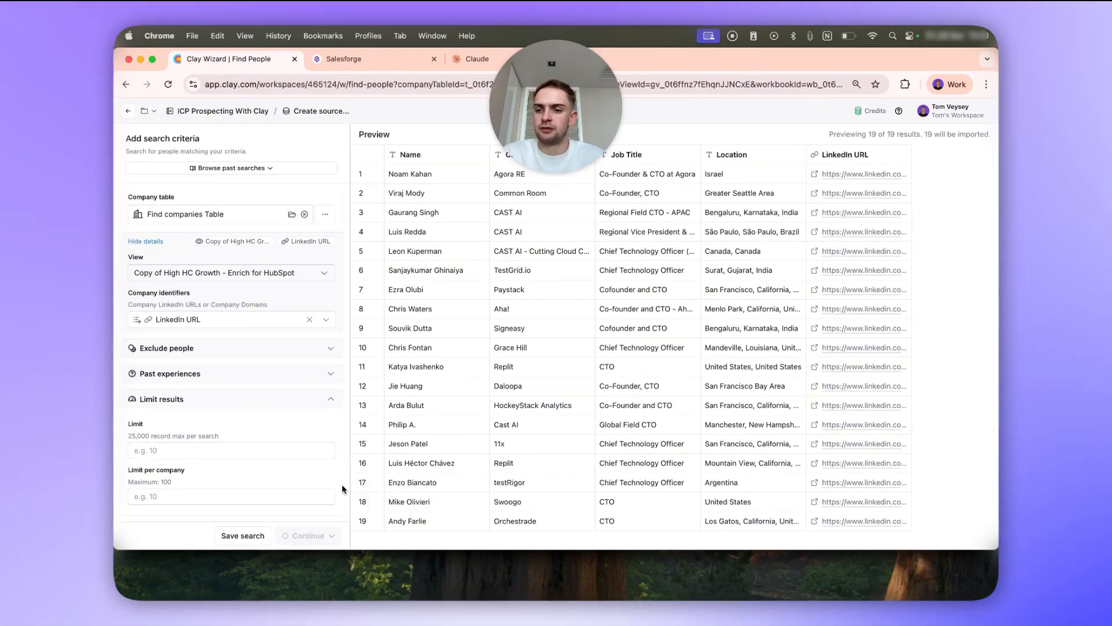
{"action": "scroll", "coordinate": [341, 485], "scroll_direction": "up", "scroll_amount": 10}
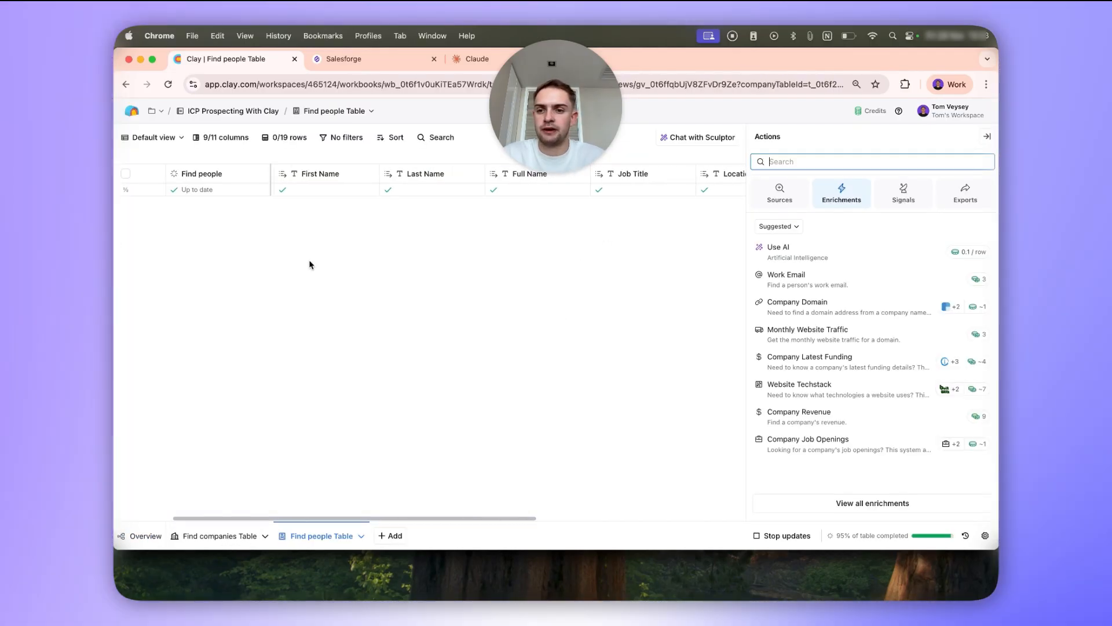
Search the people table's actions for "find email" and open the full configuration of the Work Email waterfall.
{"action": "left_click", "coordinate": [885, 162]}
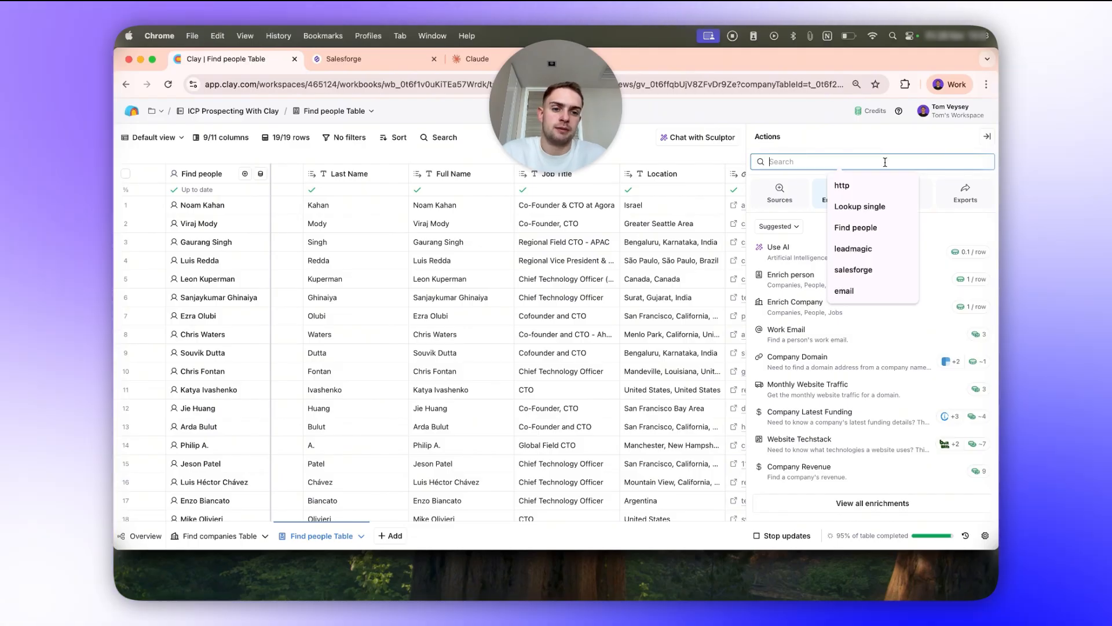
{"action": "type", "text": "find email"}
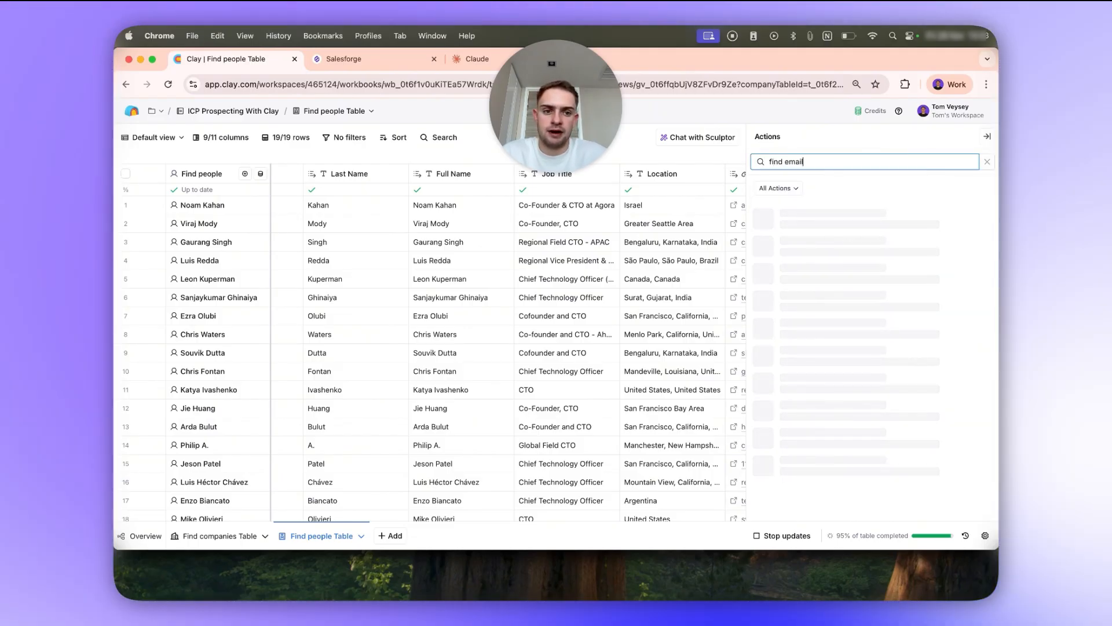
{"action": "left_click", "coordinate": [828, 212]}
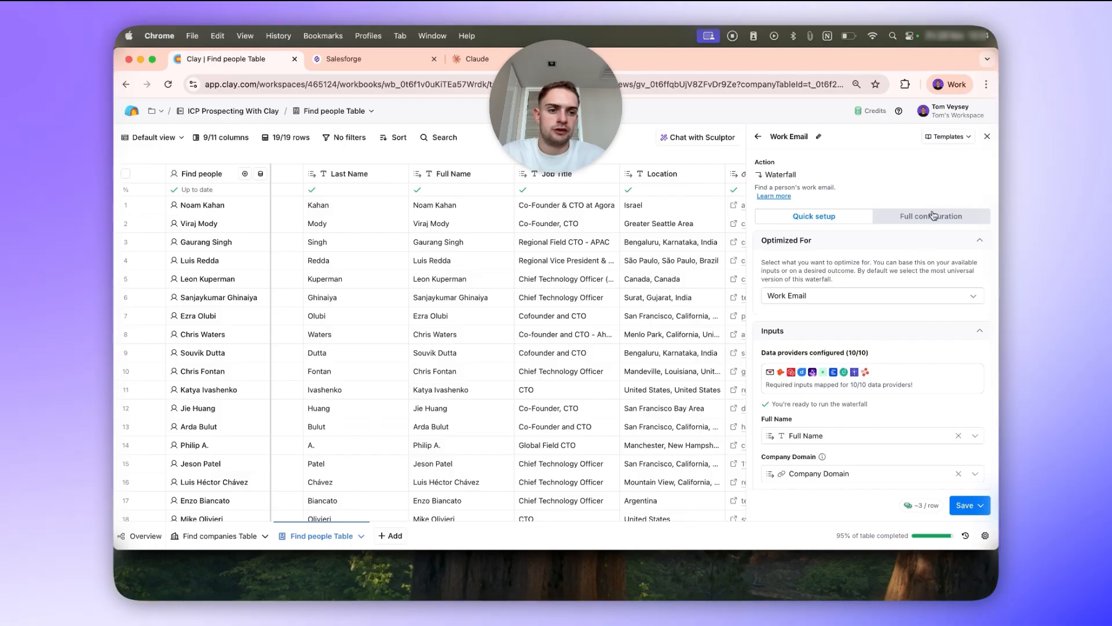
{"action": "left_click", "coordinate": [933, 216]}
{"action": "scroll", "coordinate": [846, 333], "scroll_direction": "down", "scroll_amount": 5}
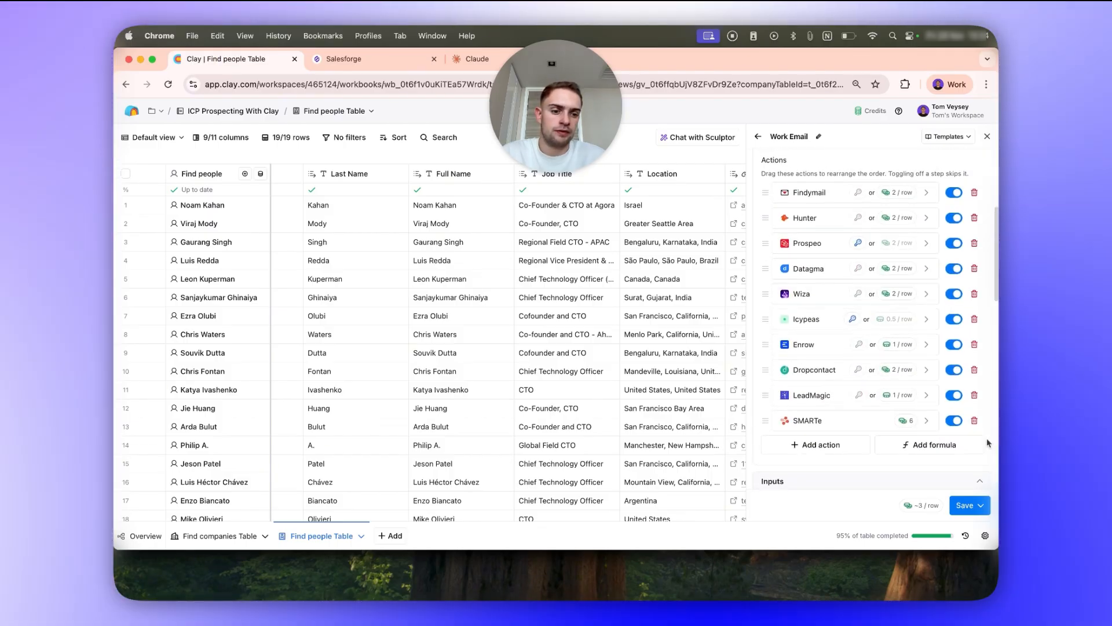
Remove SMARTe, Dropcontact, Enrow, Wiza, Datagma, Hunter and Findymail from the Work Email waterfall, keeping only Prospeo, Icypeas and LeadMagic.
{"action": "left_click", "coordinate": [974, 420]}
{"action": "left_click", "coordinate": [974, 369]}
{"action": "left_click", "coordinate": [975, 344]}
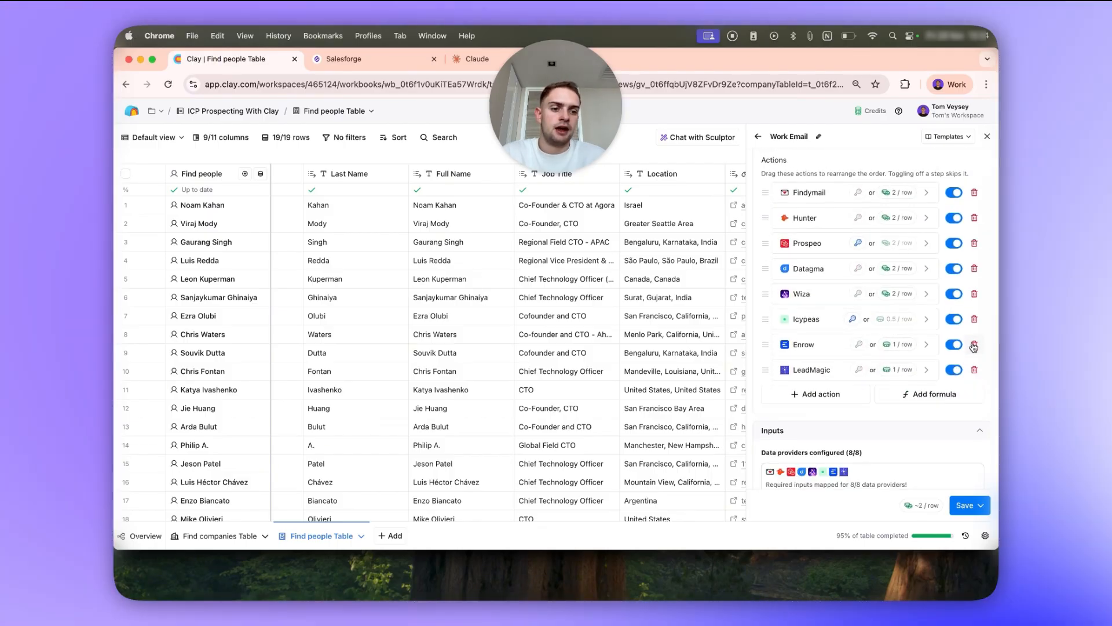
{"action": "left_click", "coordinate": [974, 294]}
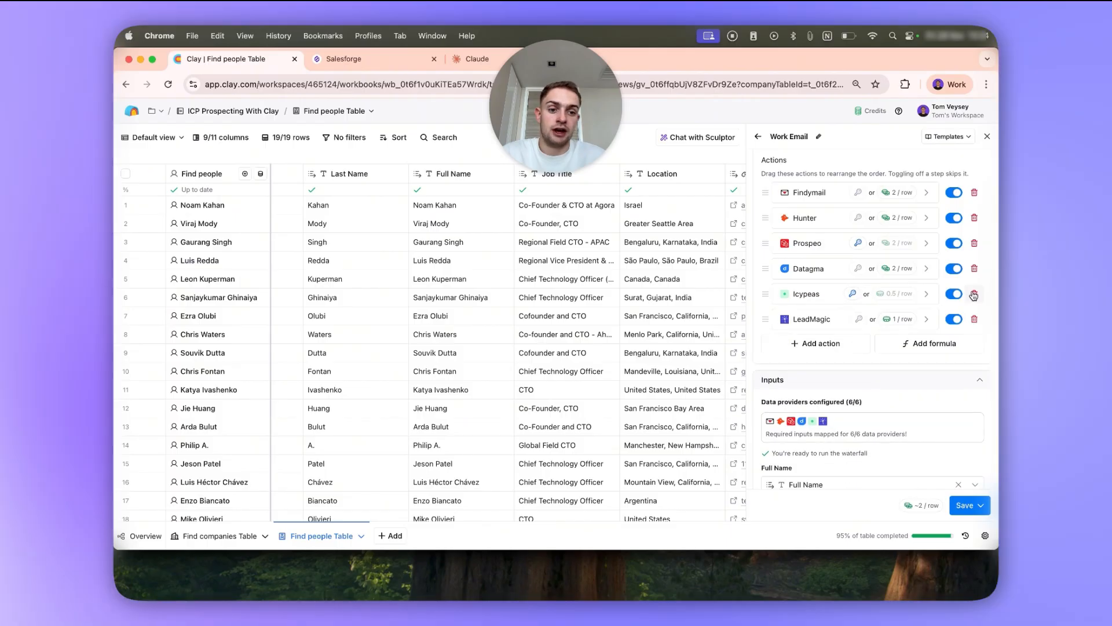
{"action": "left_click", "coordinate": [974, 268]}
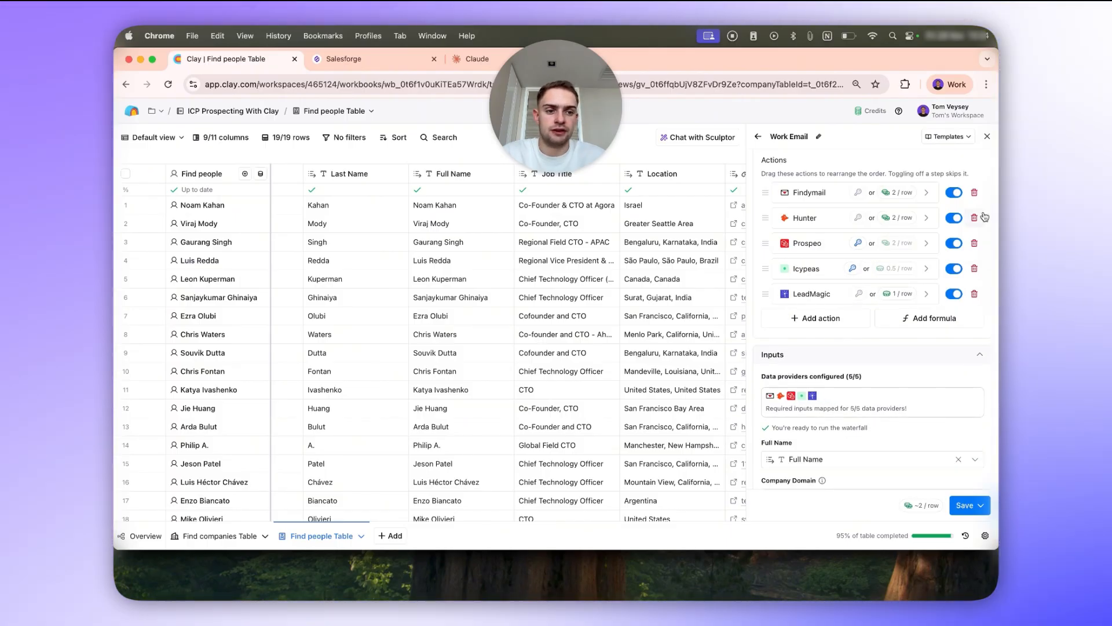
{"action": "left_click", "coordinate": [974, 217]}
{"action": "left_click", "coordinate": [975, 192]}
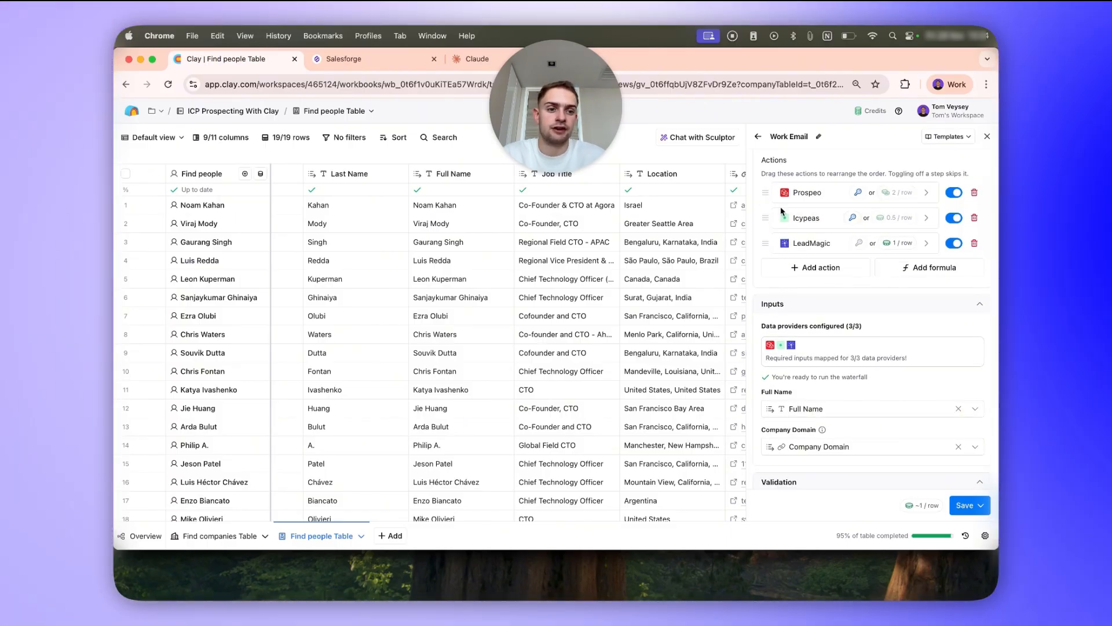
Set the waterfall's validation provider to ZeroBounce and mark only "Safe to Send" emails as valid.
{"action": "scroll", "coordinate": [837, 206], "scroll_direction": "up", "scroll_amount": 3}
{"action": "scroll", "coordinate": [863, 289], "scroll_direction": "down", "scroll_amount": 2}
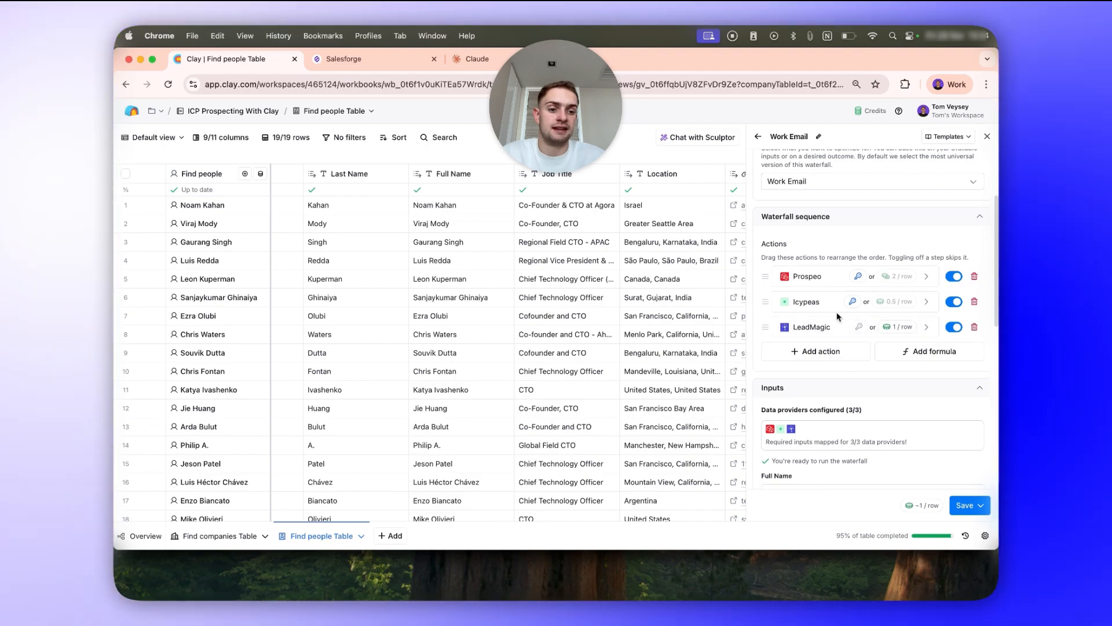
{"action": "scroll", "coordinate": [887, 388], "scroll_direction": "down", "scroll_amount": 3}
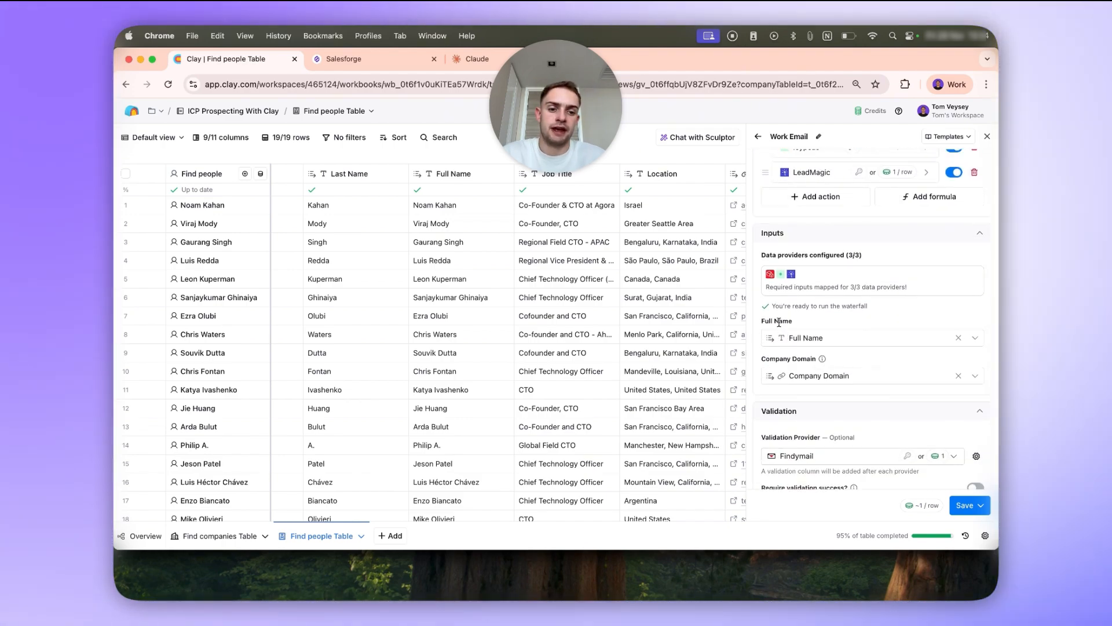
{"action": "scroll", "coordinate": [810, 371], "scroll_direction": "down", "scroll_amount": 3}
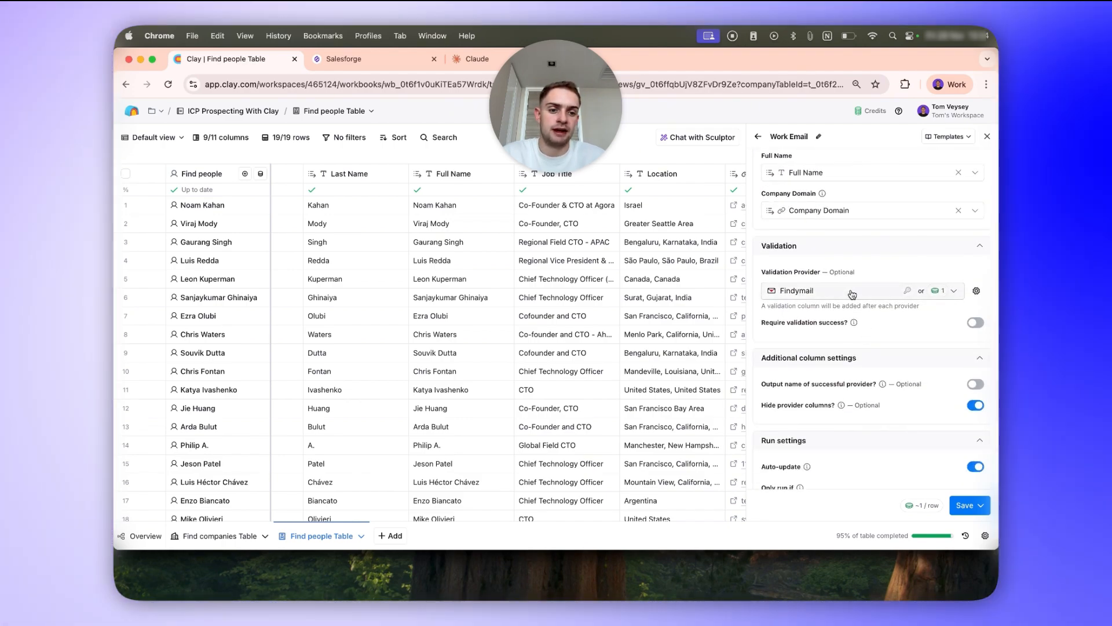
{"action": "left_click", "coordinate": [848, 290]}
{"action": "left_click", "coordinate": [846, 330]}
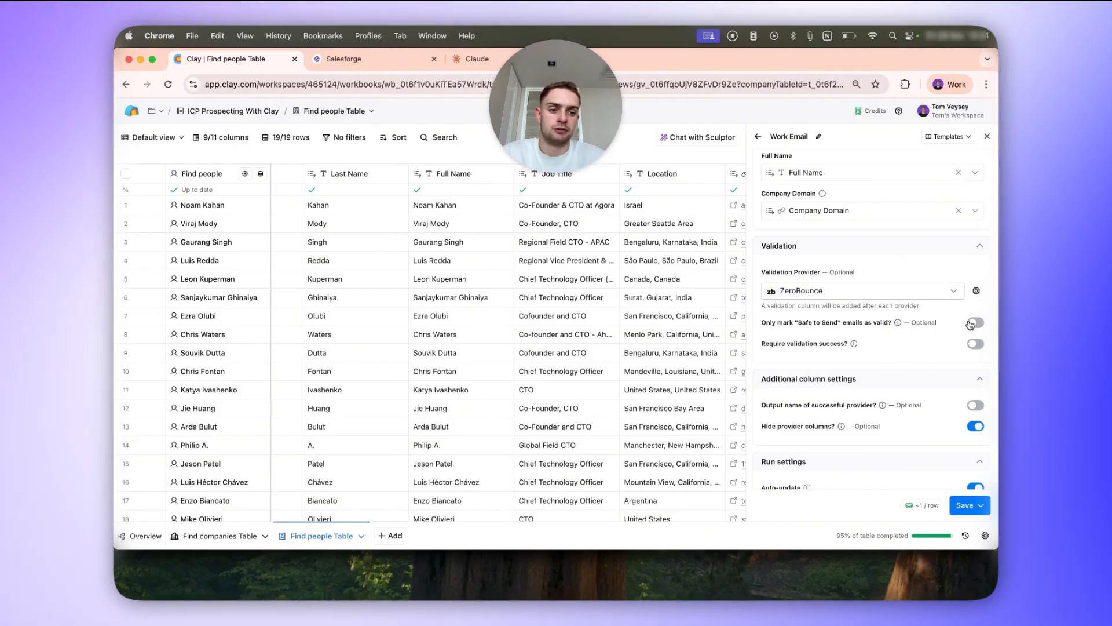
{"action": "left_click", "coordinate": [975, 323]}
Leave the run condition empty, then save the Work Email waterfall and run it for all 19 rows in this view.
{"action": "scroll", "coordinate": [875, 446], "scroll_direction": "down", "scroll_amount": 3}
{"action": "left_click", "coordinate": [946, 433]}
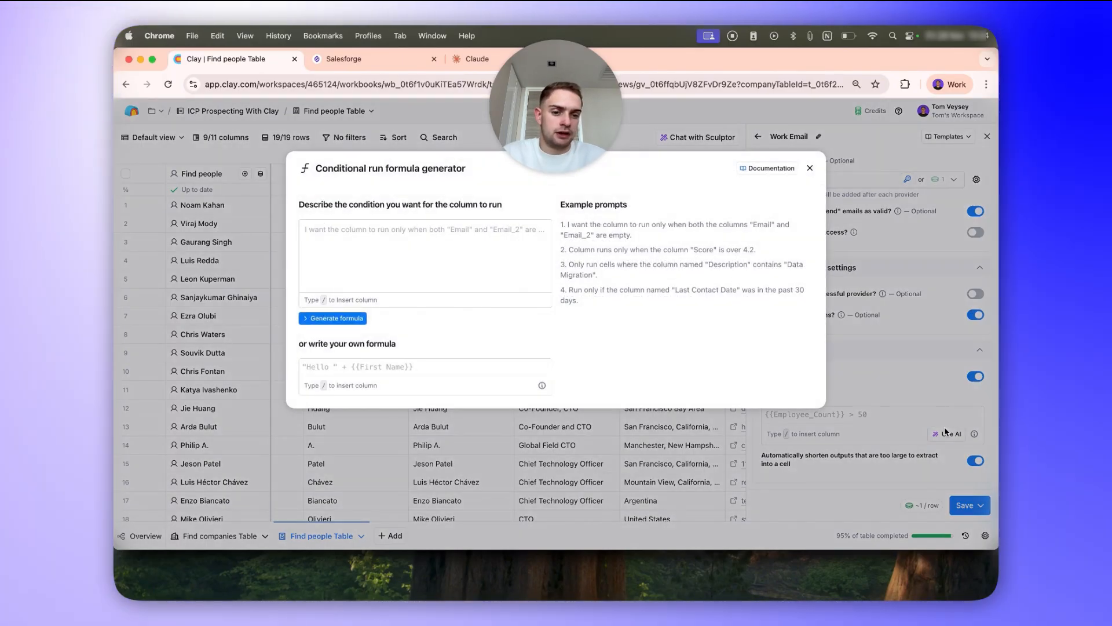
{"action": "left_click", "coordinate": [850, 453]}
{"action": "left_click", "coordinate": [978, 506]}
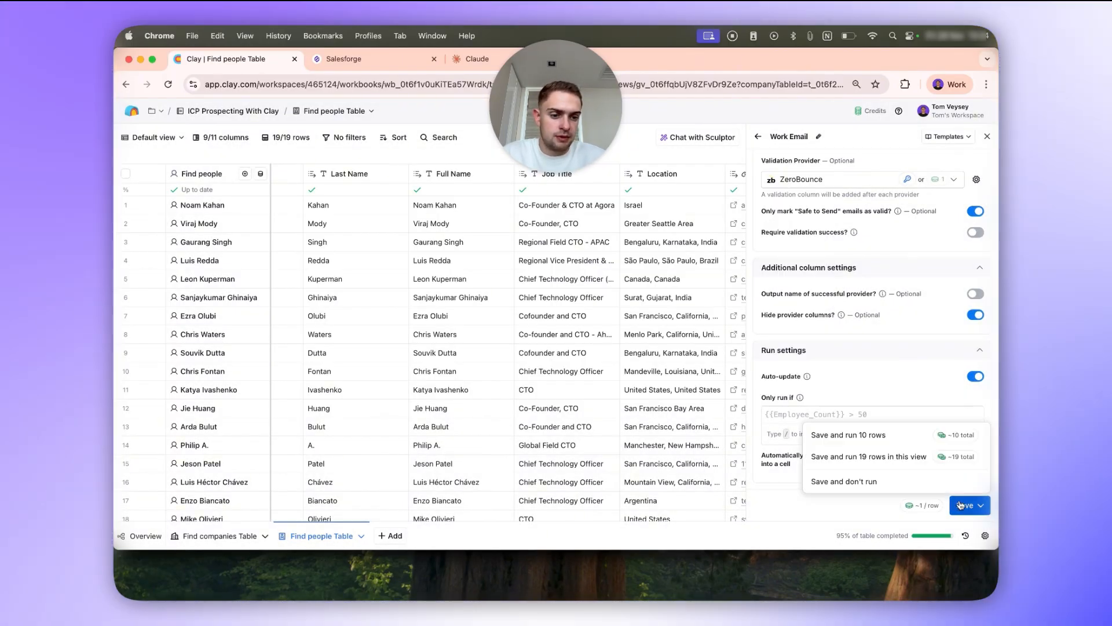
{"action": "left_click", "coordinate": [934, 456]}
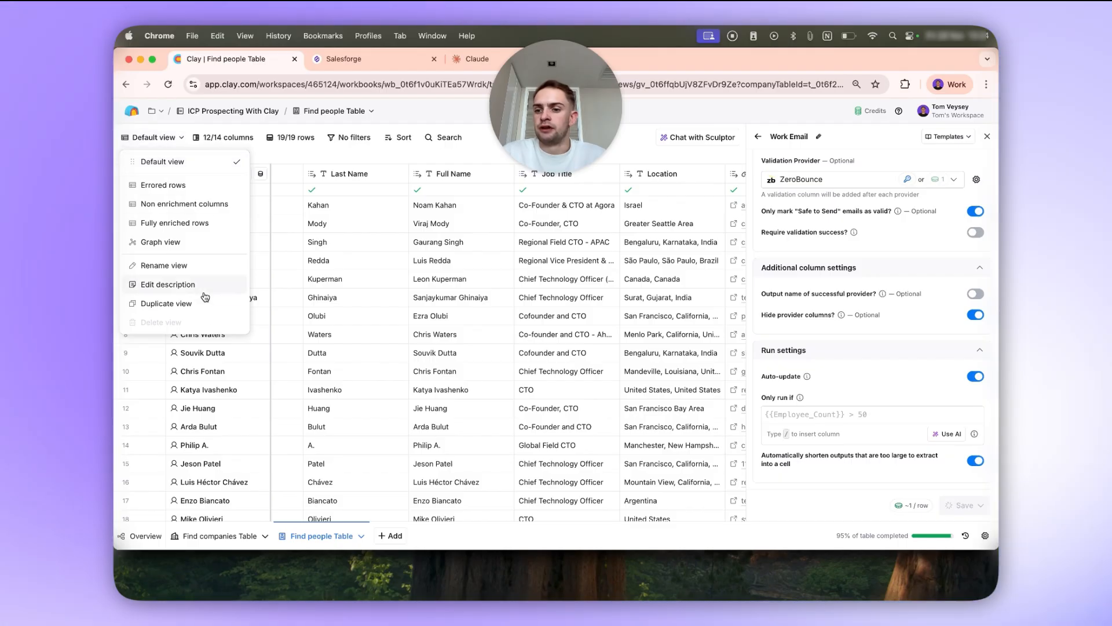
Duplicate the people table's default view and rename the copy as "Email Valid".
{"action": "left_click", "coordinate": [164, 140]}
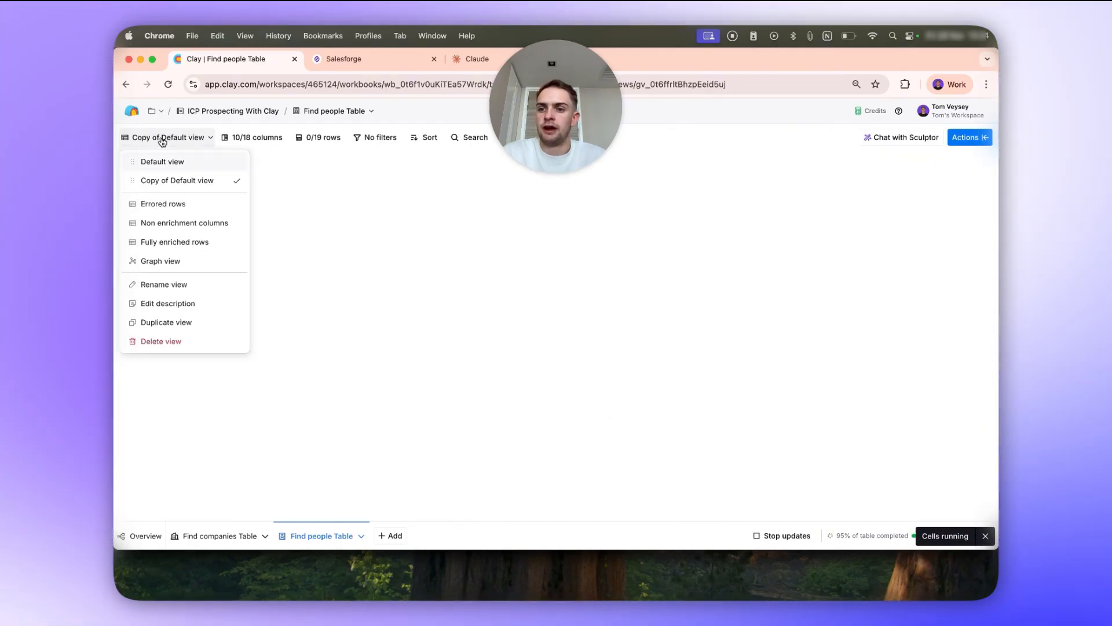
{"action": "left_click", "coordinate": [165, 284]}
{"action": "type", "text": "Email Valid"}
{"action": "key", "text": "Return"}
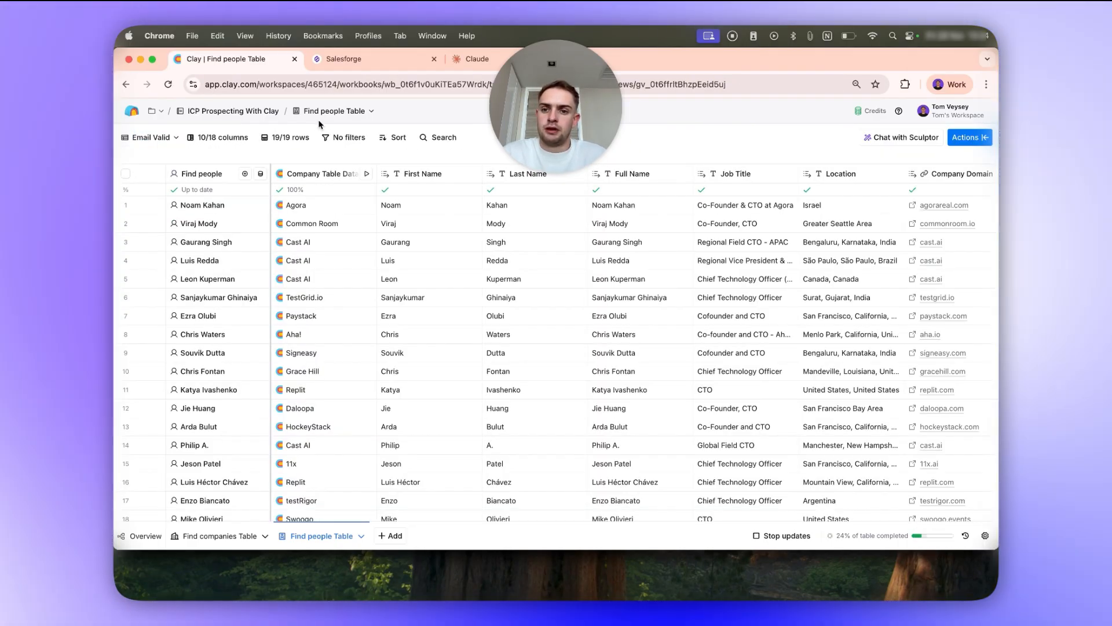
Filter the Email Valid view to rows where Work Email is not empty.
{"action": "left_click", "coordinate": [350, 137]}
{"action": "left_click", "coordinate": [248, 158]}
{"action": "type", "text": "work"}
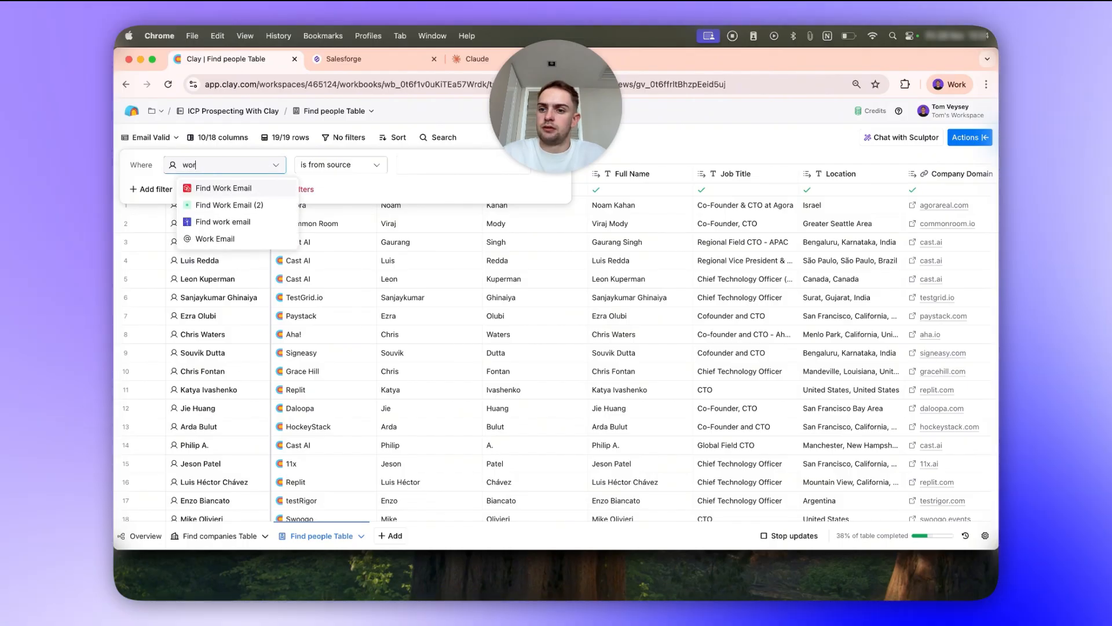
{"action": "left_click", "coordinate": [246, 239]}
{"action": "left_click", "coordinate": [377, 165]}
{"action": "left_click", "coordinate": [360, 307]}
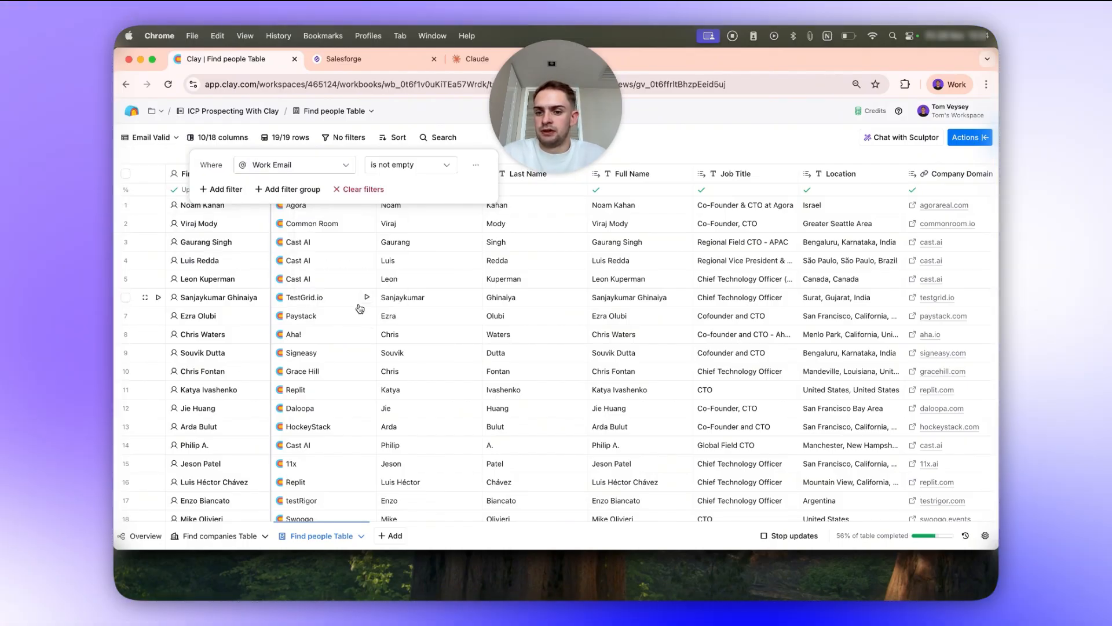
{"action": "left_click", "coordinate": [473, 275]}
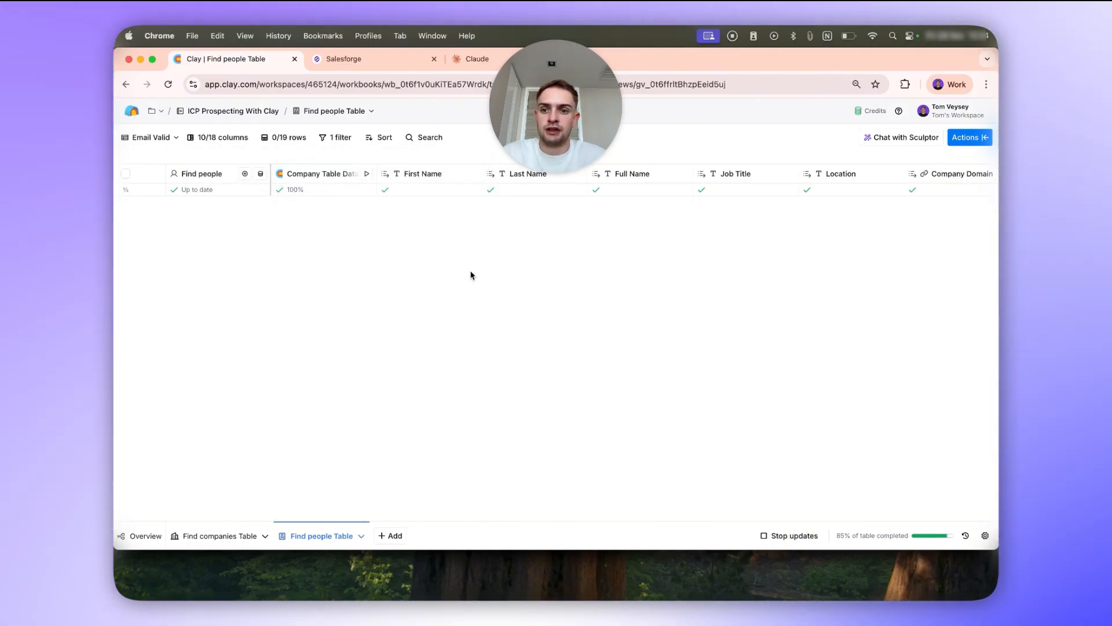
Search the available actions for "salesforge" and open Salesforge's Add lead to existing sequence enrichment with its account choices.
{"action": "scroll", "coordinate": [355, 218], "scroll_direction": "right", "scroll_amount": 5}
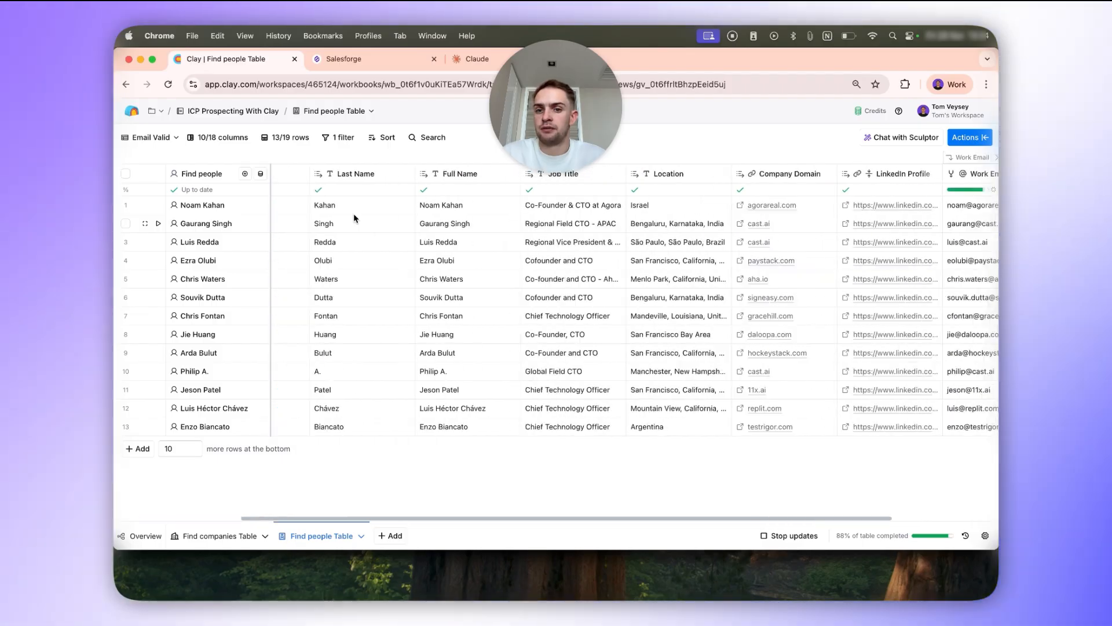
{"action": "left_click", "coordinate": [964, 136]}
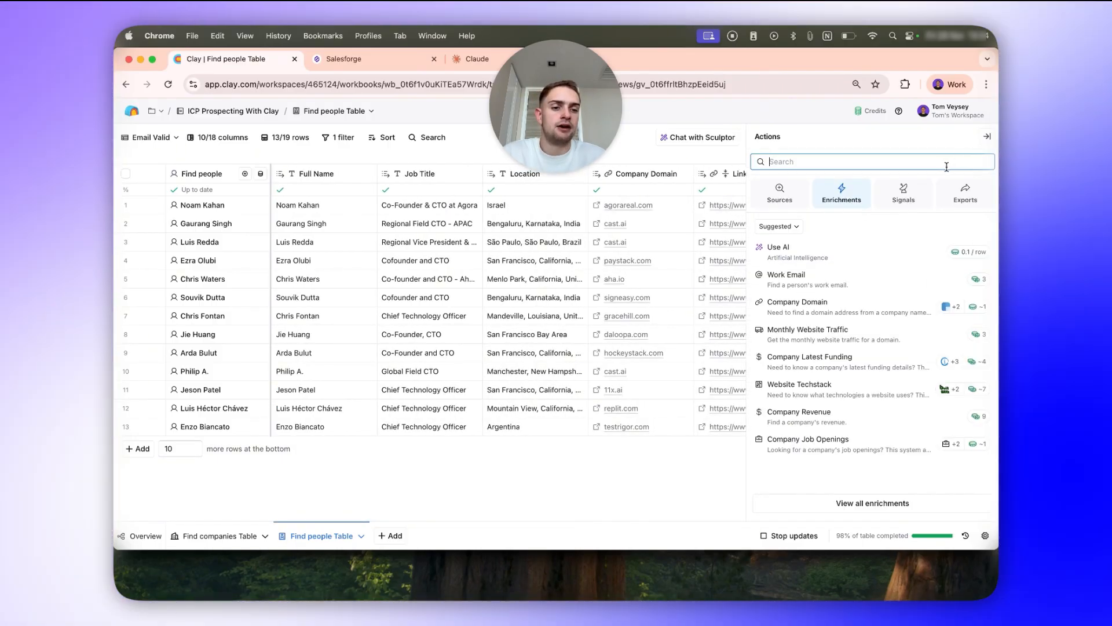
{"action": "type", "text": "salesfor"}
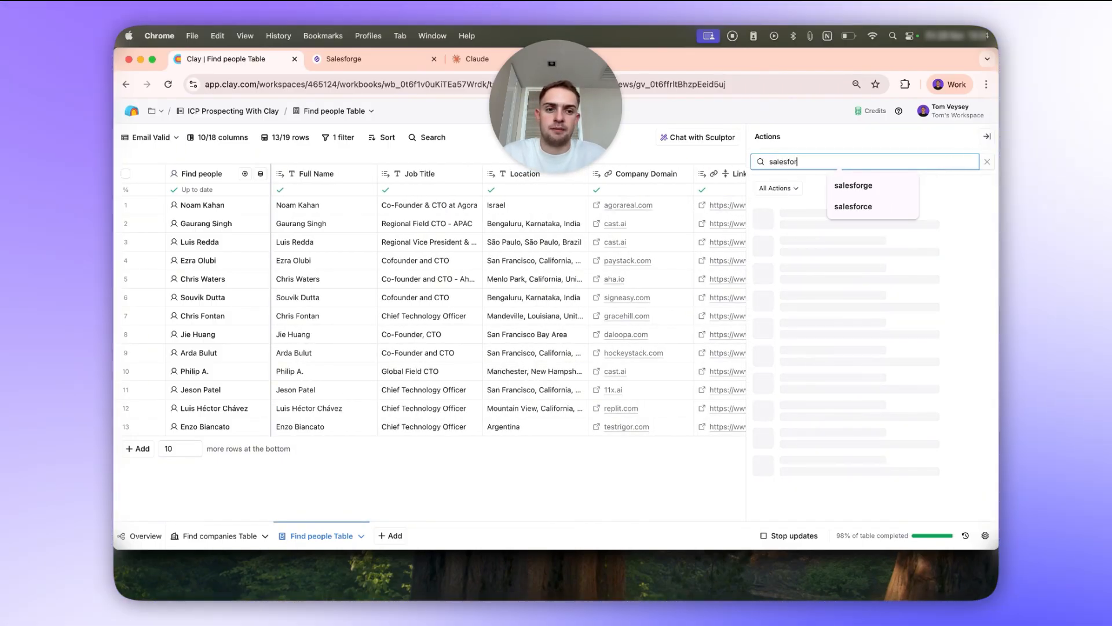
{"action": "type", "text": "ge"}
{"action": "left_click", "coordinate": [867, 194]}
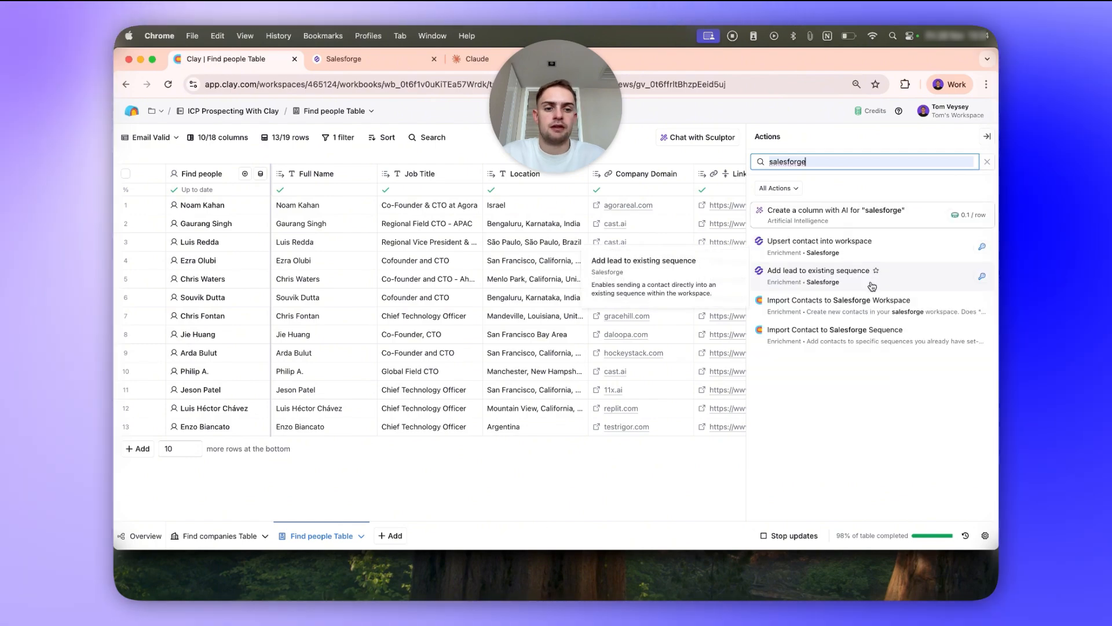
{"action": "left_click", "coordinate": [915, 281]}
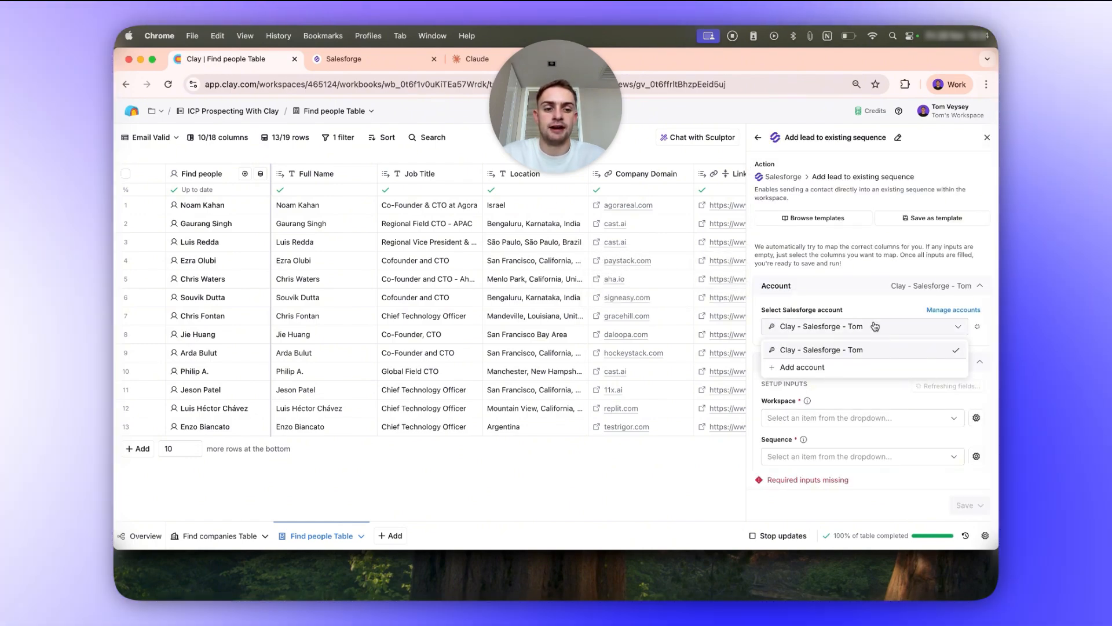
{"action": "scroll", "coordinate": [875, 305], "scroll_direction": "down", "scroll_amount": 2}
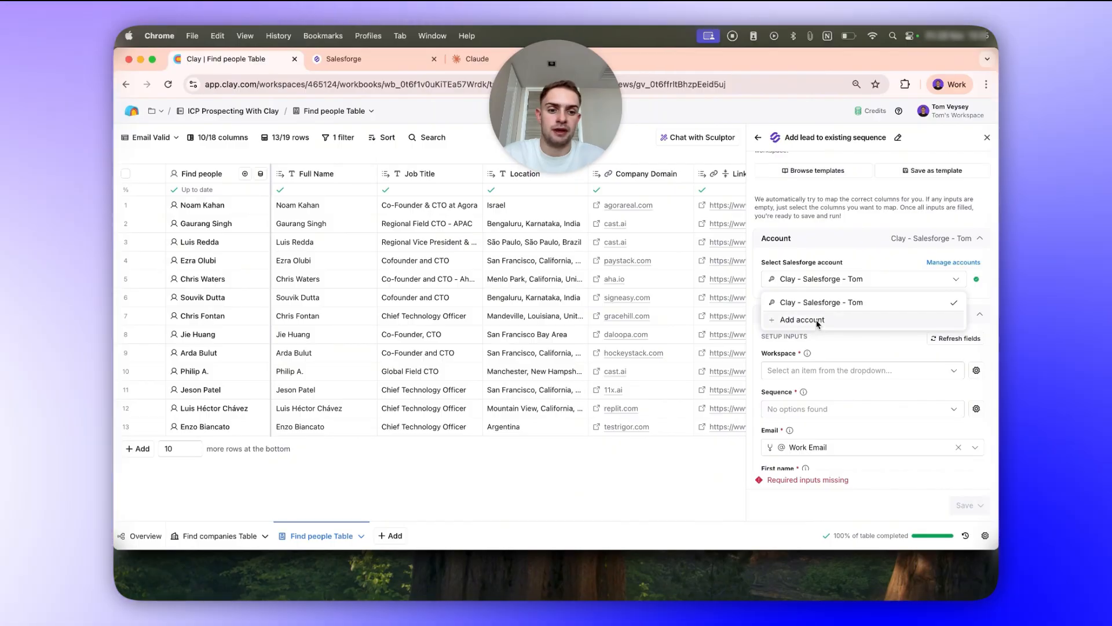
Set the enrichment's workspace to Adopt Clay and its sequence to "Use HubSpot + 10%+ HC Growth + Software Dev + 100-200HC".
{"action": "left_click", "coordinate": [818, 322]}
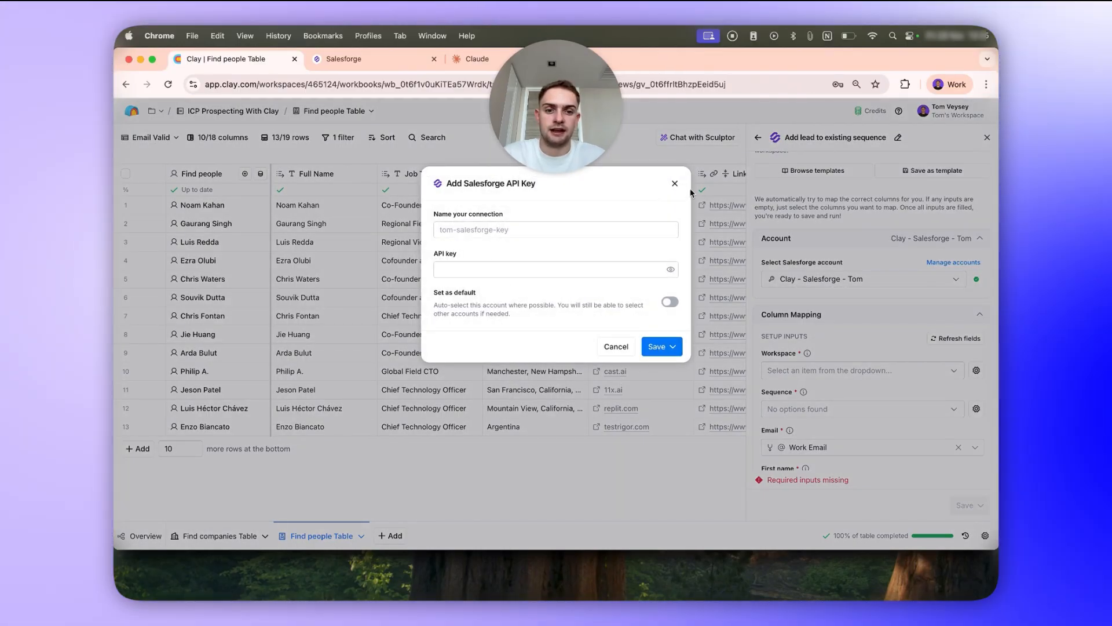
{"action": "left_click", "coordinate": [691, 191]}
{"action": "left_click", "coordinate": [857, 370]}
{"action": "left_click", "coordinate": [822, 393]}
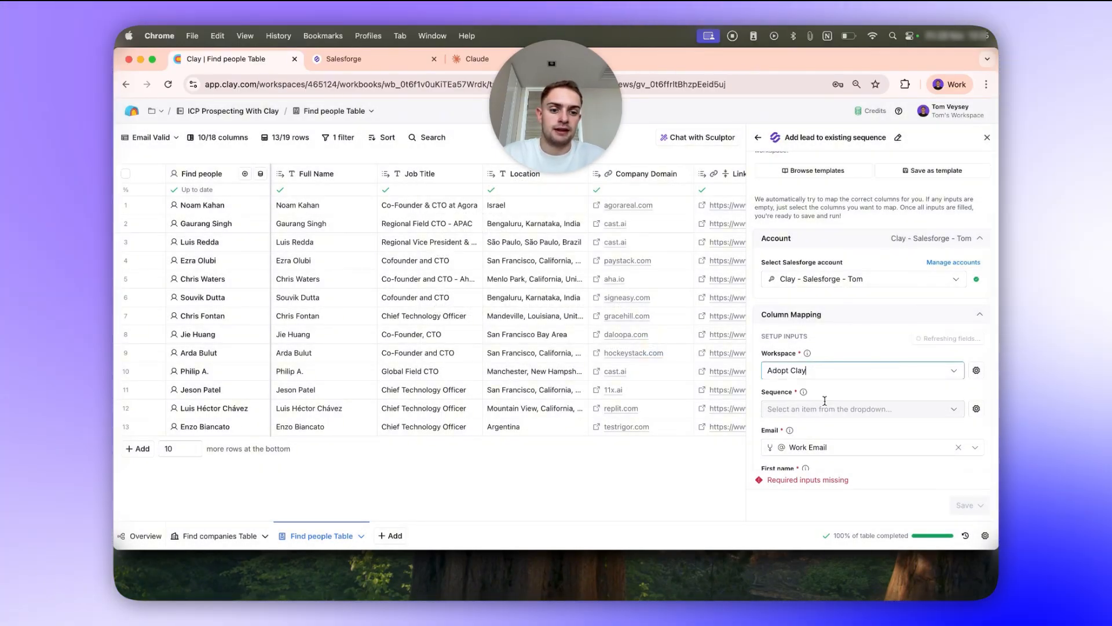
{"action": "left_click", "coordinate": [828, 408]}
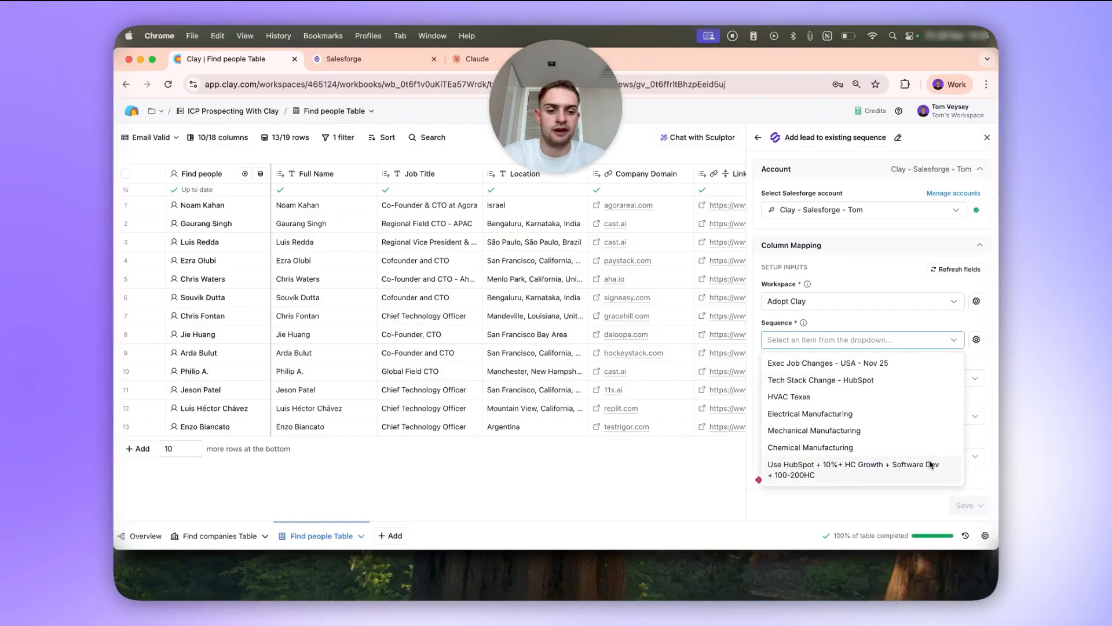
{"action": "left_click", "coordinate": [797, 474]}
Review the lead field mappings, custom variables and run settings, and open the enrichment's save-and-run choices.
{"action": "scroll", "coordinate": [816, 417], "scroll_direction": "down", "scroll_amount": 2}
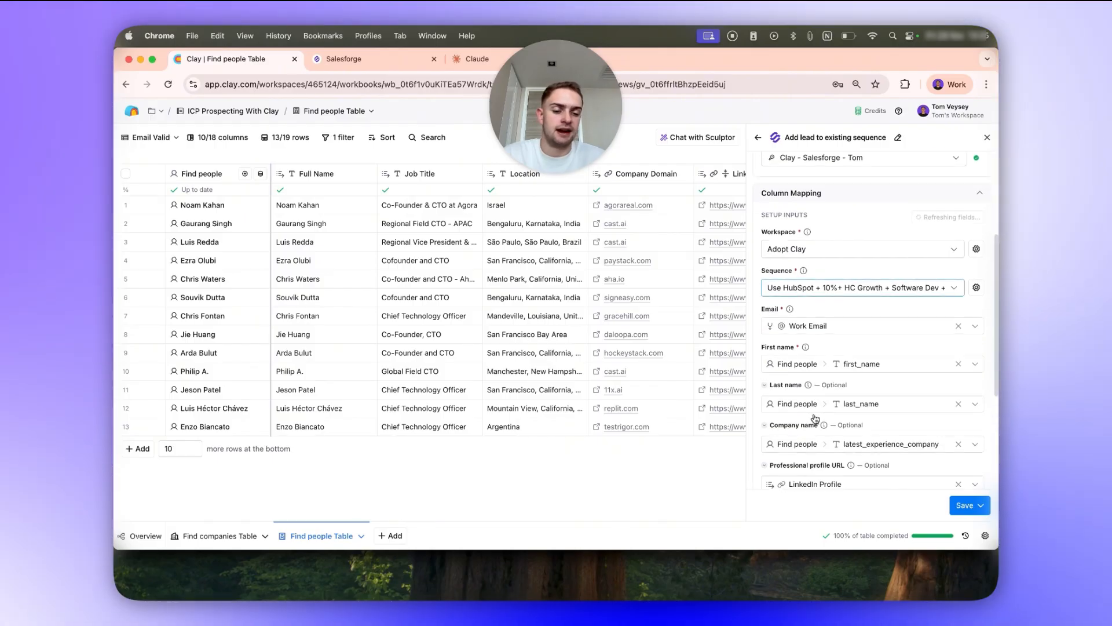
{"action": "scroll", "coordinate": [814, 418], "scroll_direction": "down", "scroll_amount": 1}
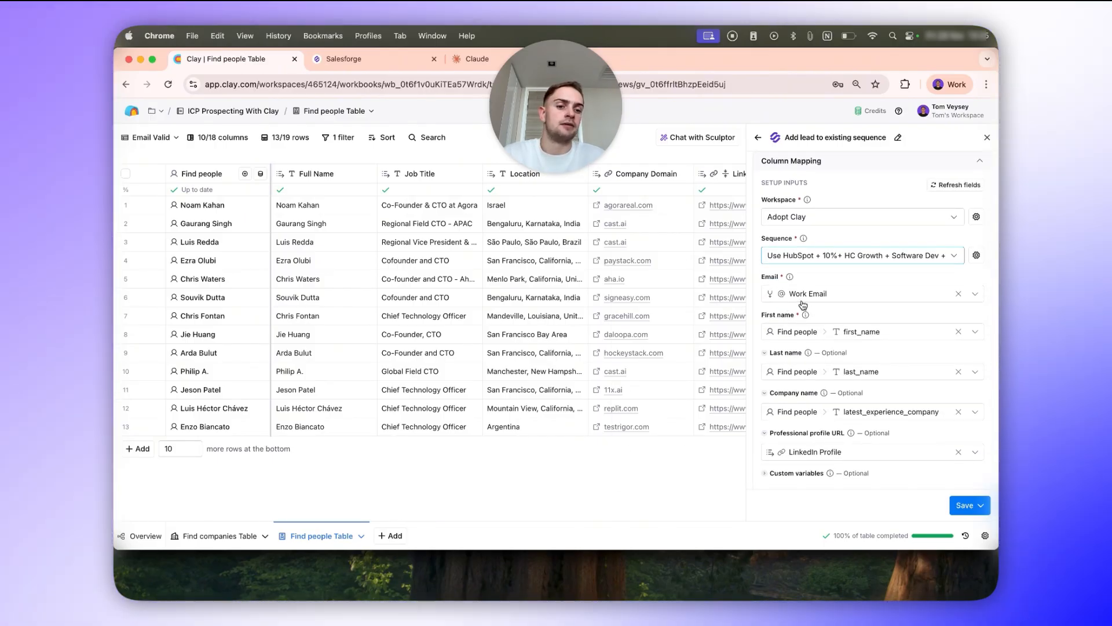
{"action": "scroll", "coordinate": [872, 423], "scroll_direction": "down", "scroll_amount": 5}
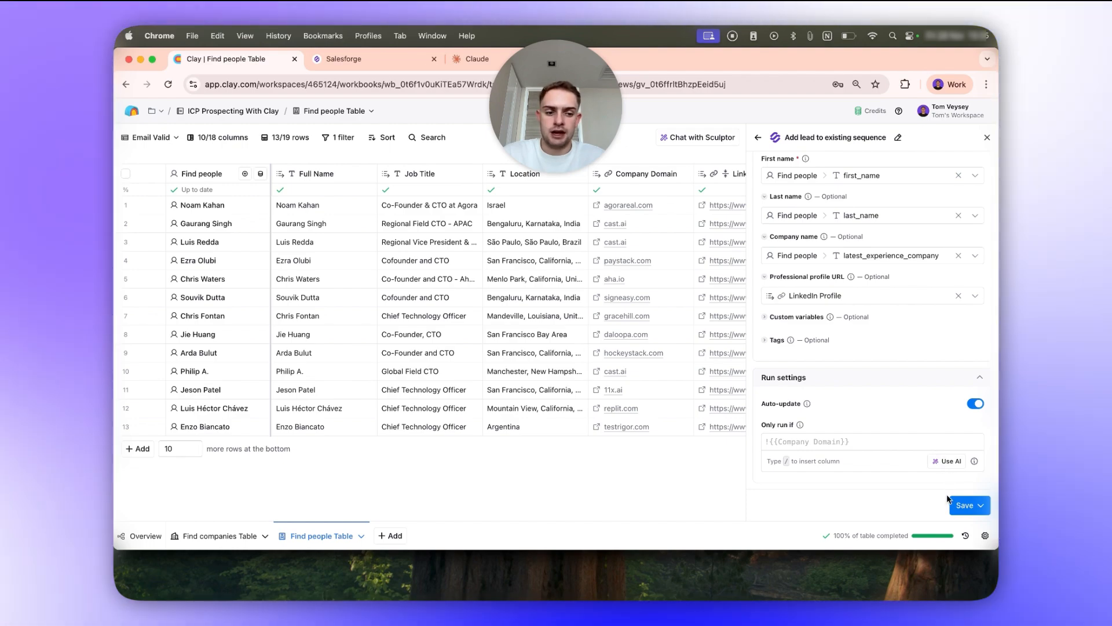
{"action": "left_click", "coordinate": [980, 506]}
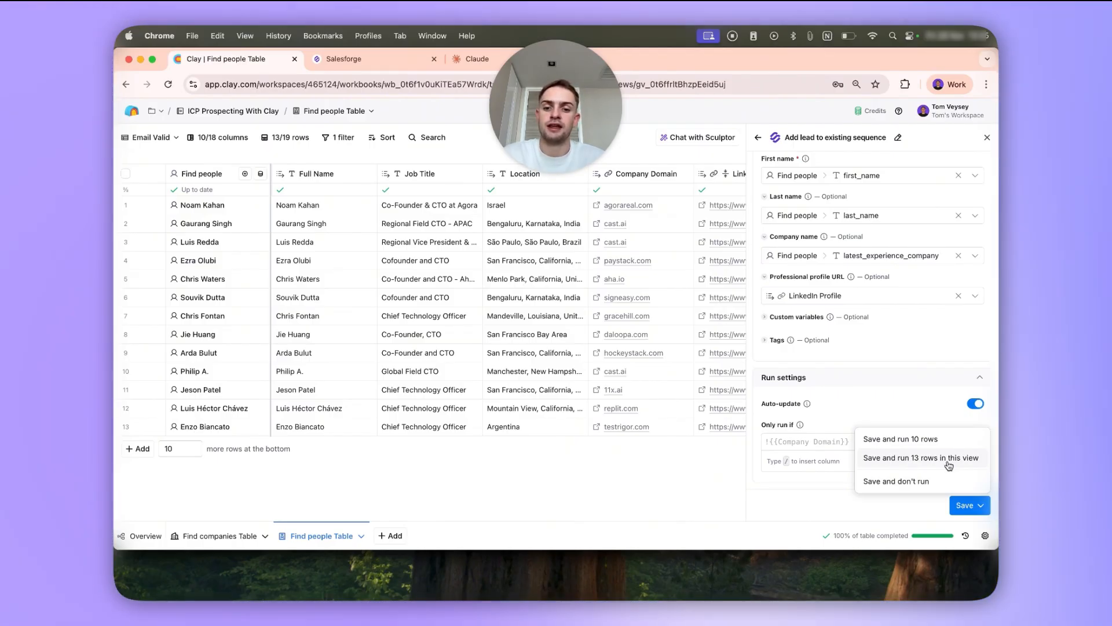
{"action": "mouse_move", "coordinate": [828, 317]}
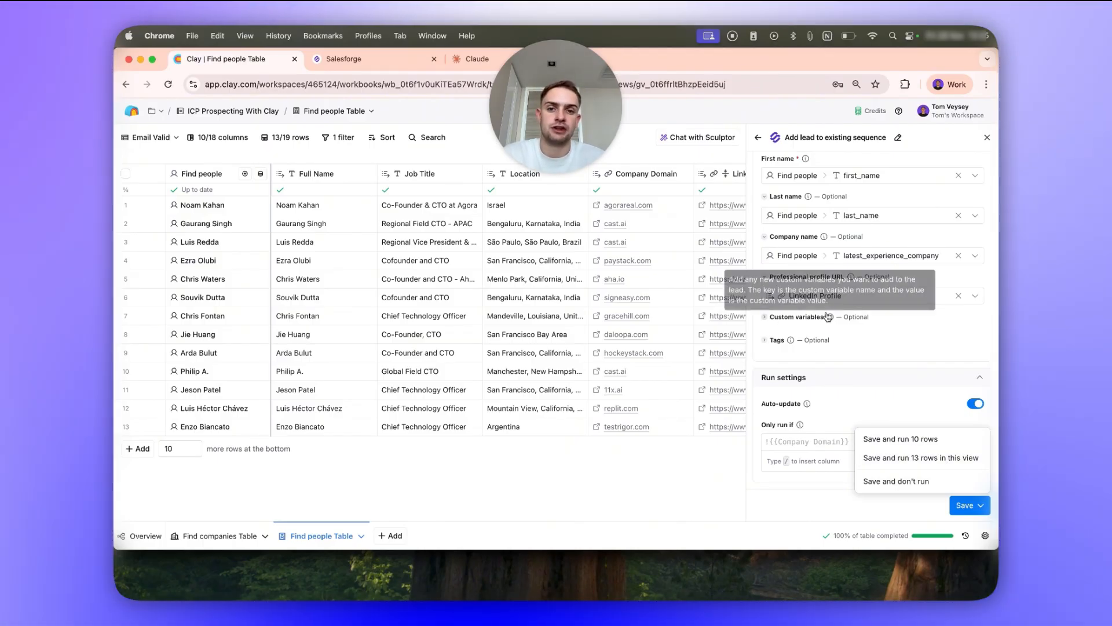